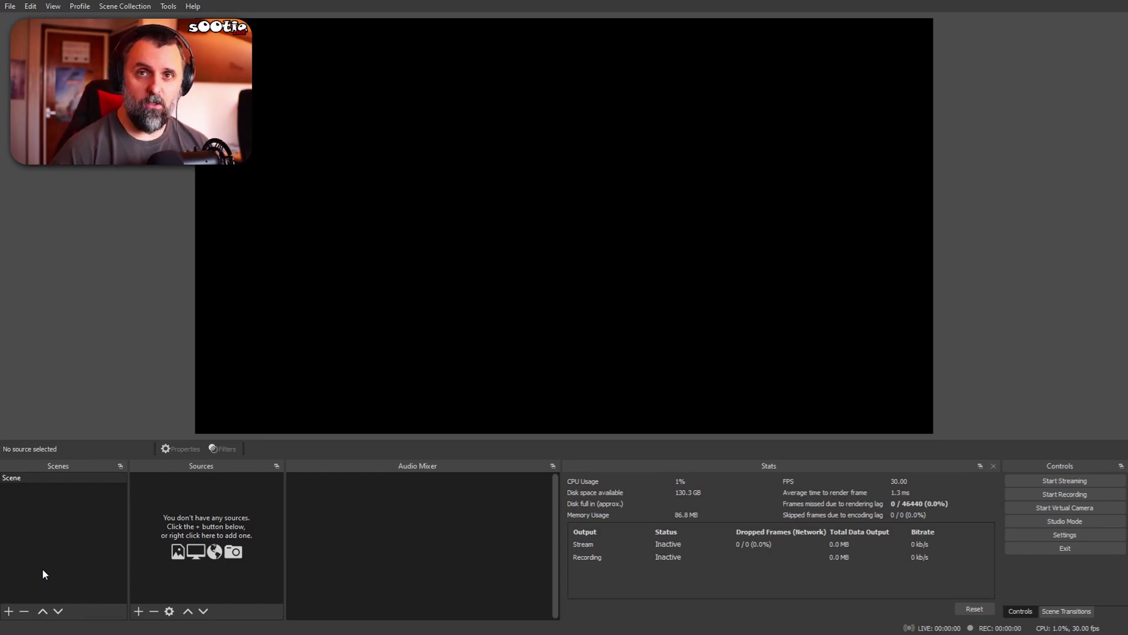
Create a new scene named [Webcam]
{"action": "left_click", "coordinate": [9, 611]}
{"action": "type", "text": "["}
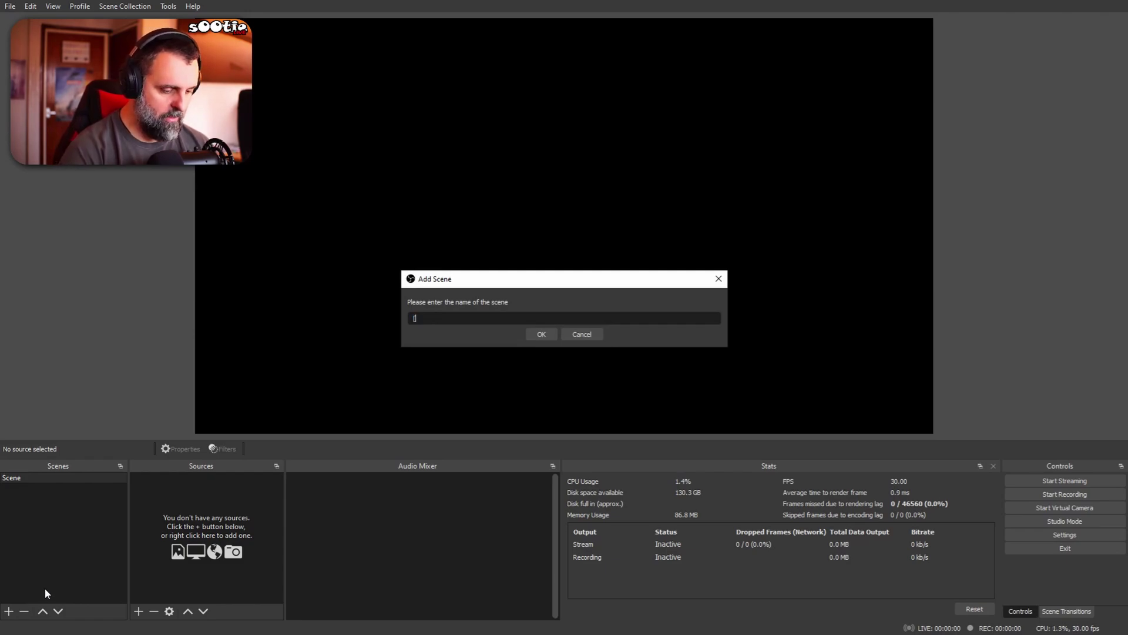
{"action": "type", "text": "Wecc"}
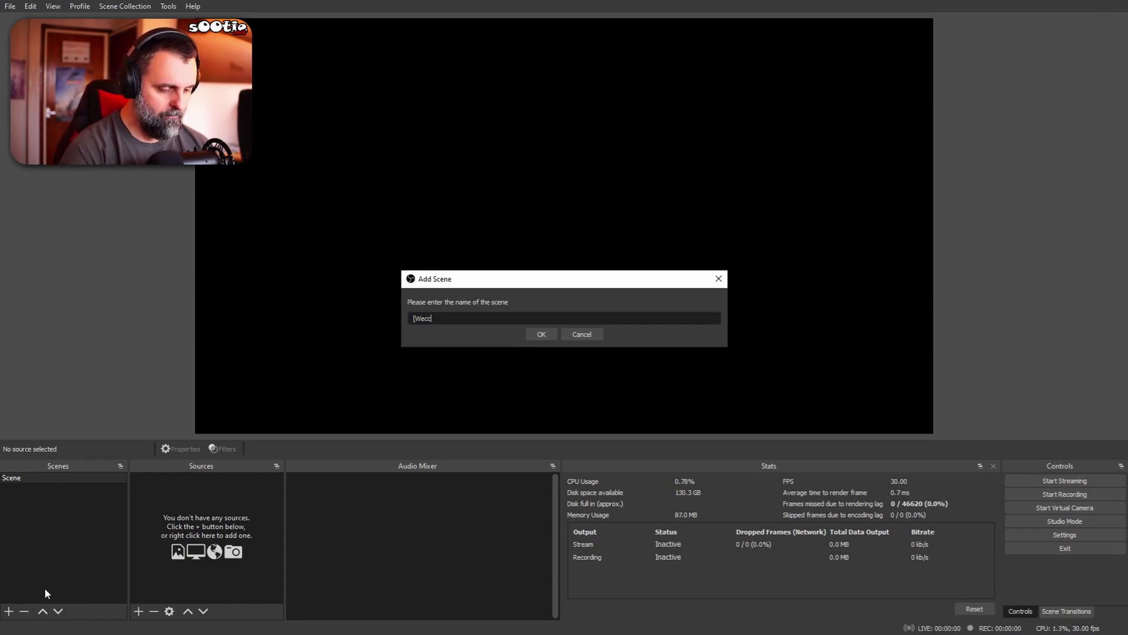
{"action": "type", "text": "am"}
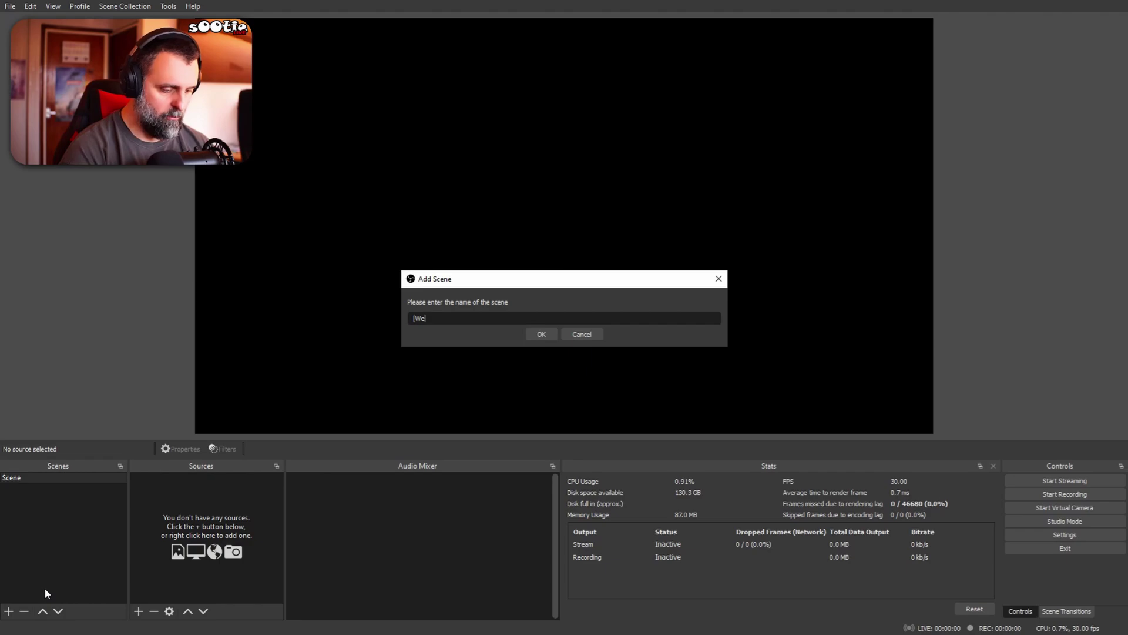
{"action": "type", "text": "bcam"}
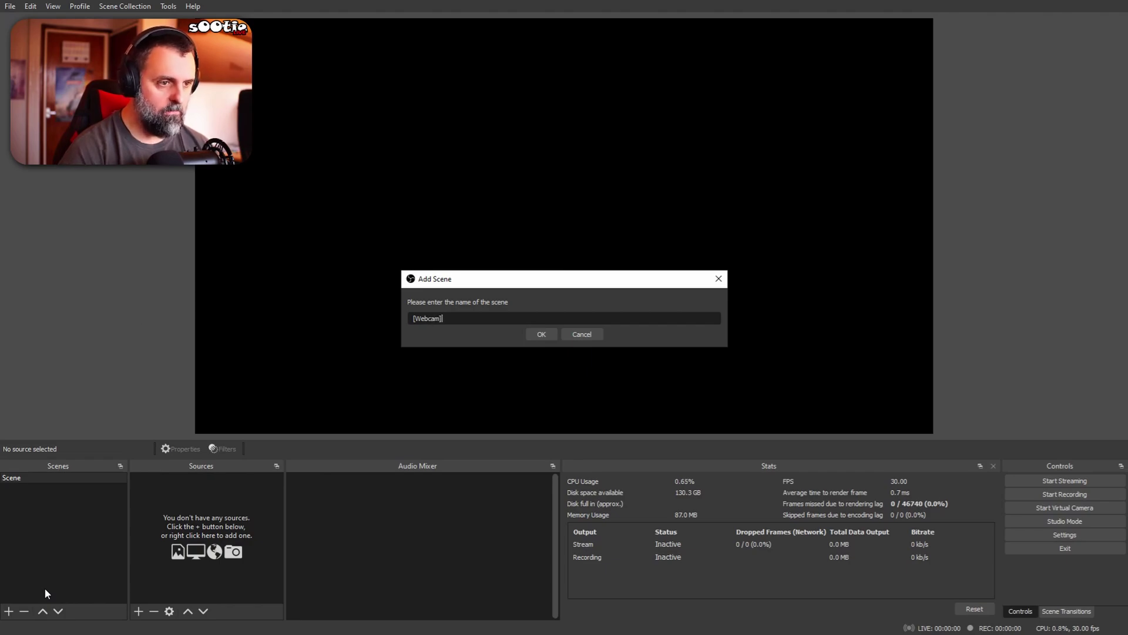
{"action": "key", "text": "Return"}
Add an image source named Webcam showing O:\WebcamStill.png to the [Webcam] scene
{"action": "left_click", "coordinate": [139, 611]}
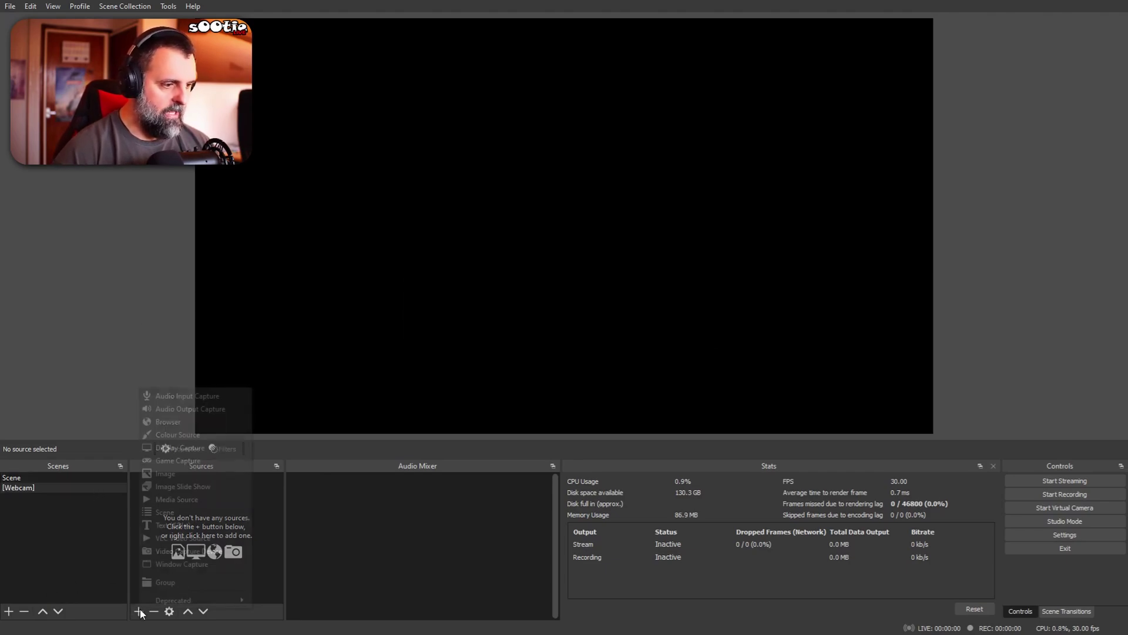
{"action": "left_click", "coordinate": [186, 474]}
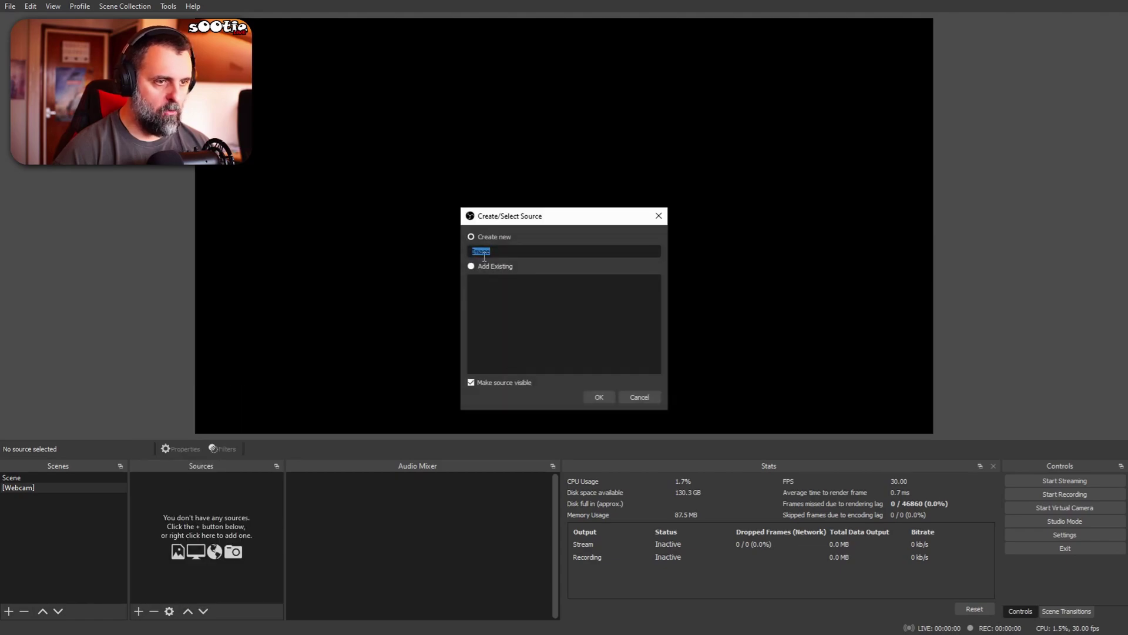
{"action": "type", "text": "Webca"}
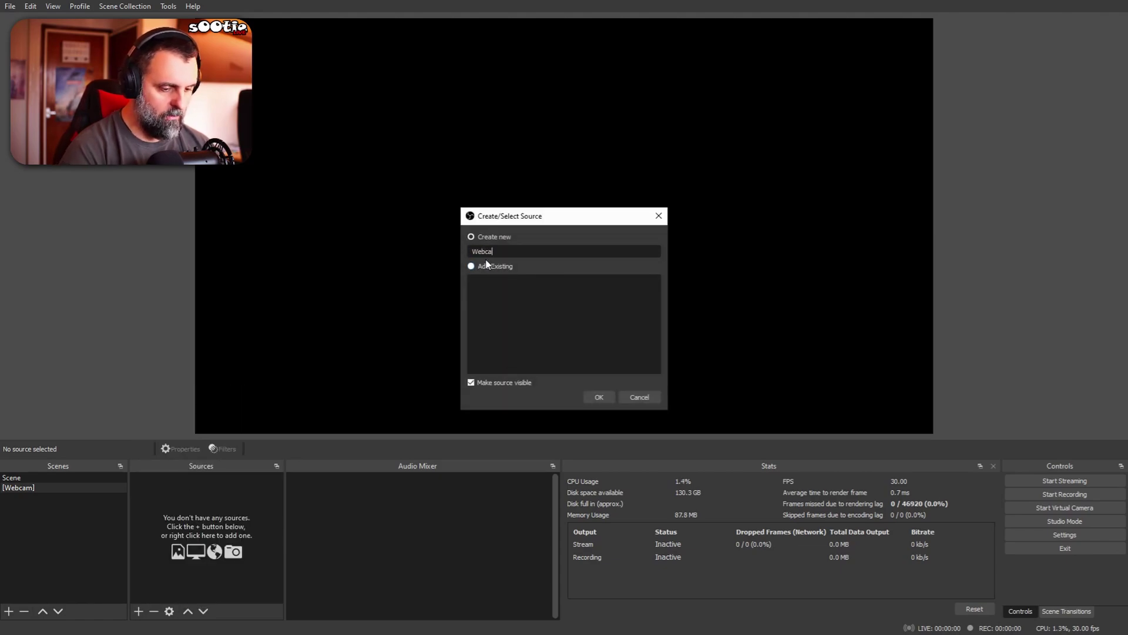
{"action": "type", "text": "m"}
{"action": "left_click", "coordinate": [599, 396]}
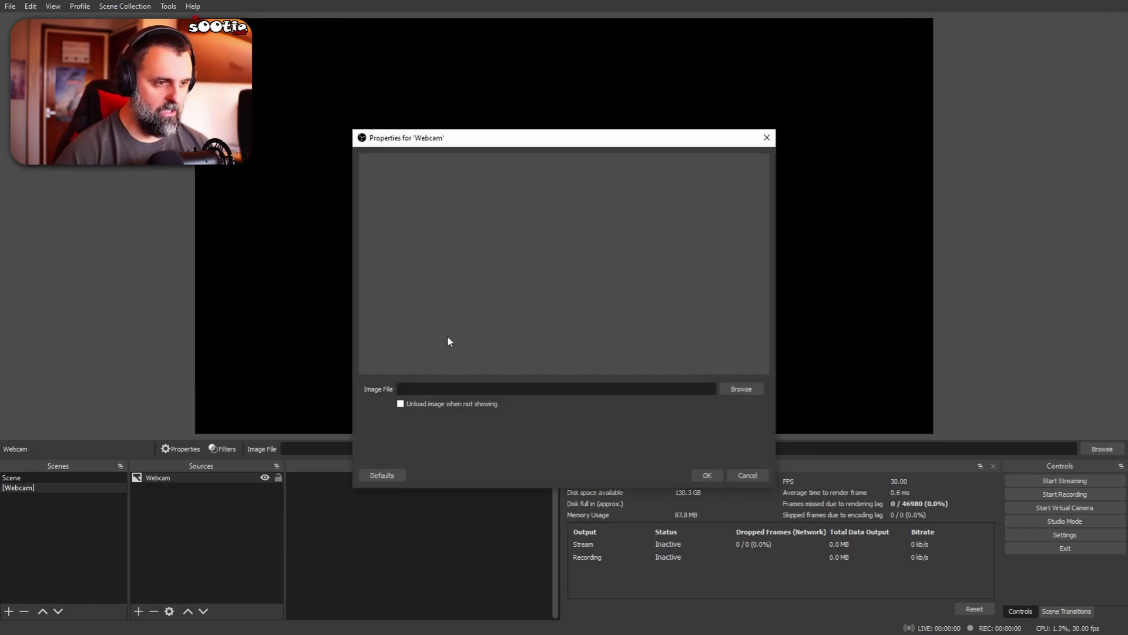
{"action": "left_click", "coordinate": [740, 389]}
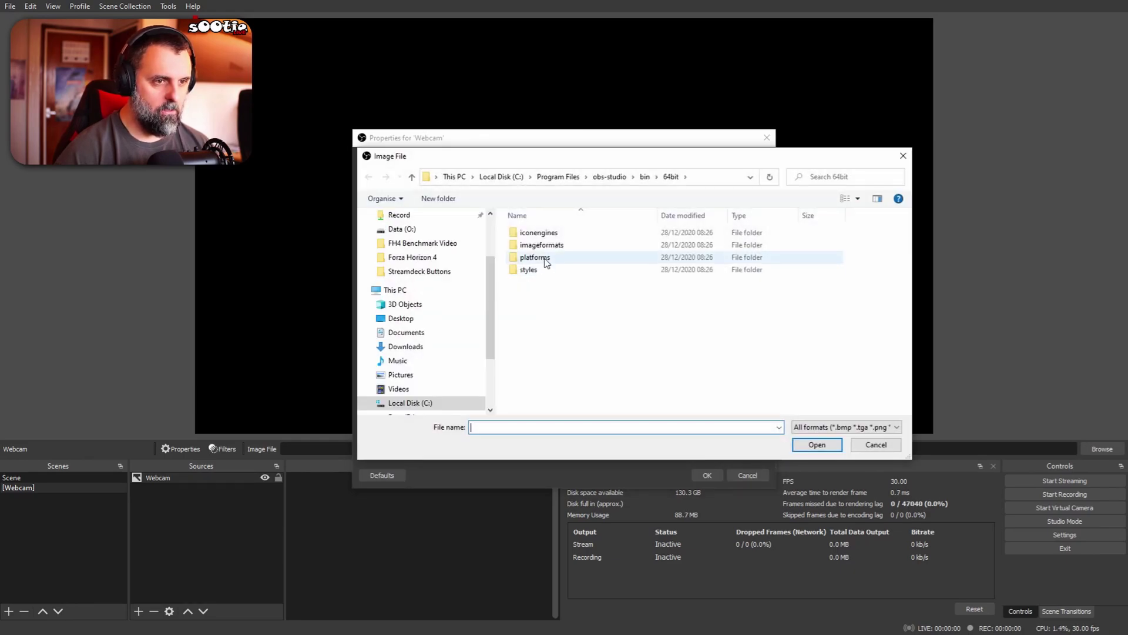
{"action": "left_click", "coordinate": [406, 229]}
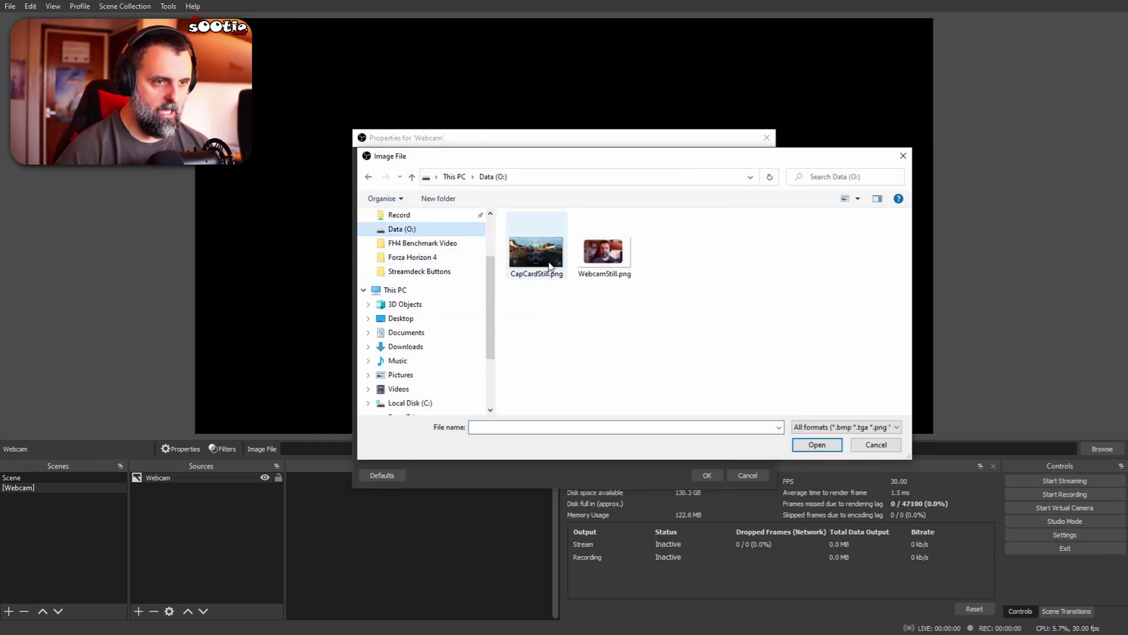
{"action": "left_click", "coordinate": [605, 260]}
{"action": "left_click", "coordinate": [817, 445]}
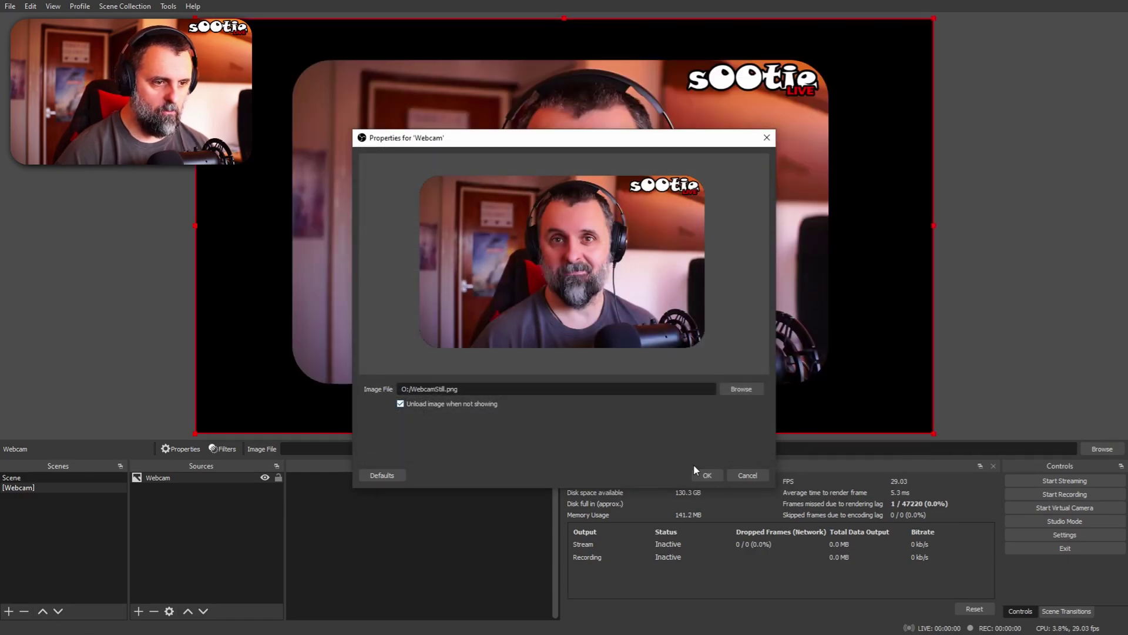
{"action": "left_click", "coordinate": [708, 476]}
{"action": "left_click", "coordinate": [148, 301]}
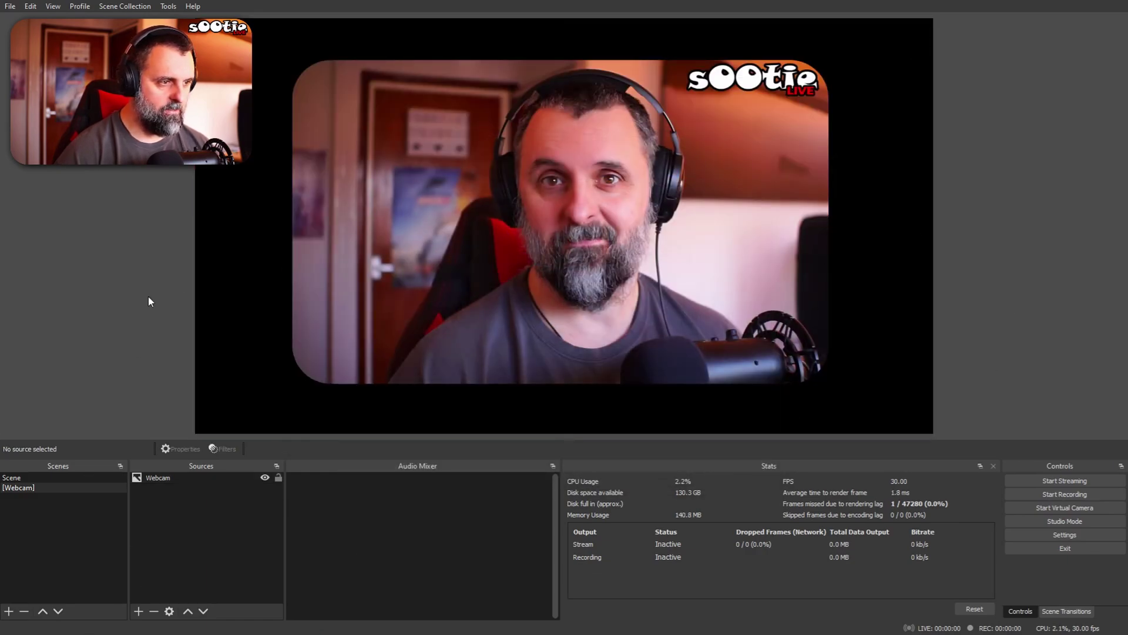
In the main Scene, add a locked image source CapCard showing O:\CapCardStill.png
{"action": "left_click", "coordinate": [23, 477]}
{"action": "left_click", "coordinate": [139, 611]}
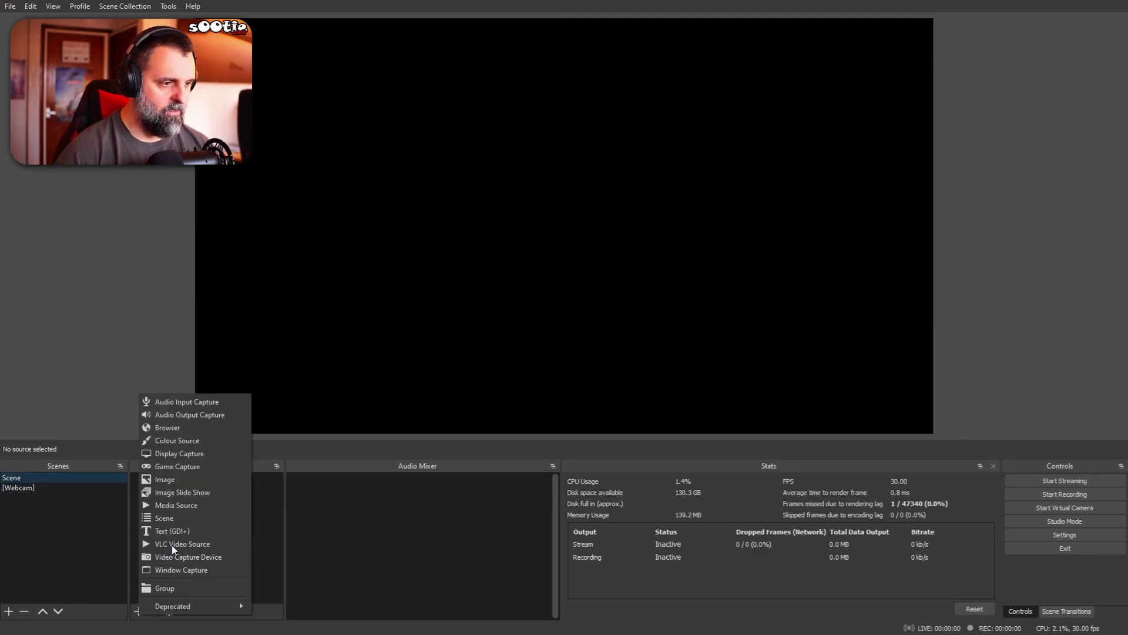
{"action": "left_click", "coordinate": [183, 479]}
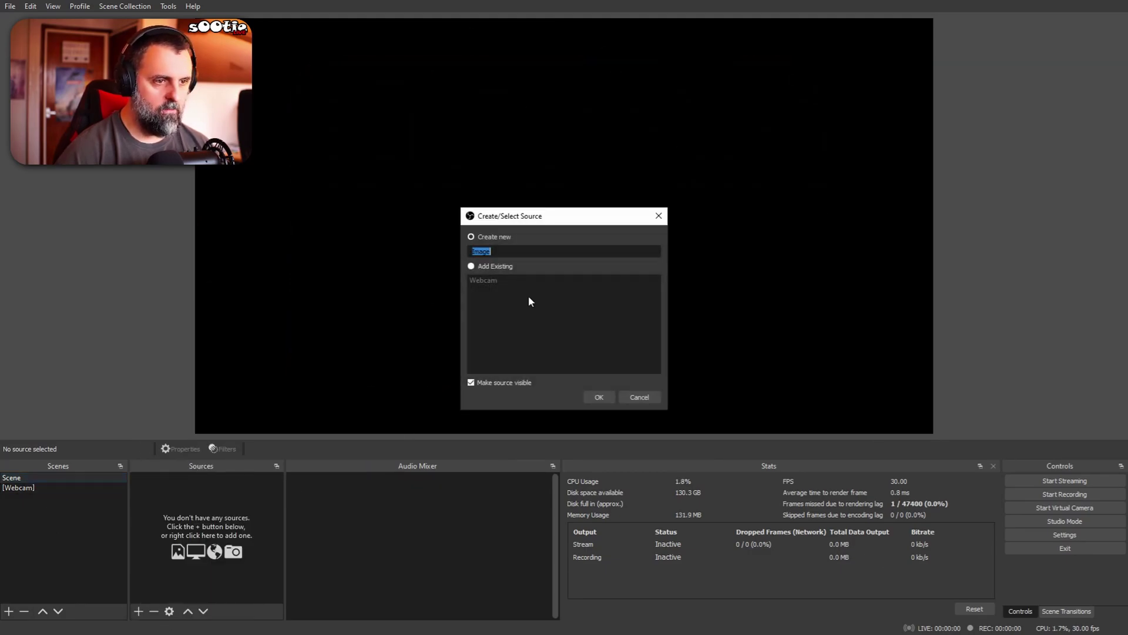
{"action": "type", "text": "CapCard"}
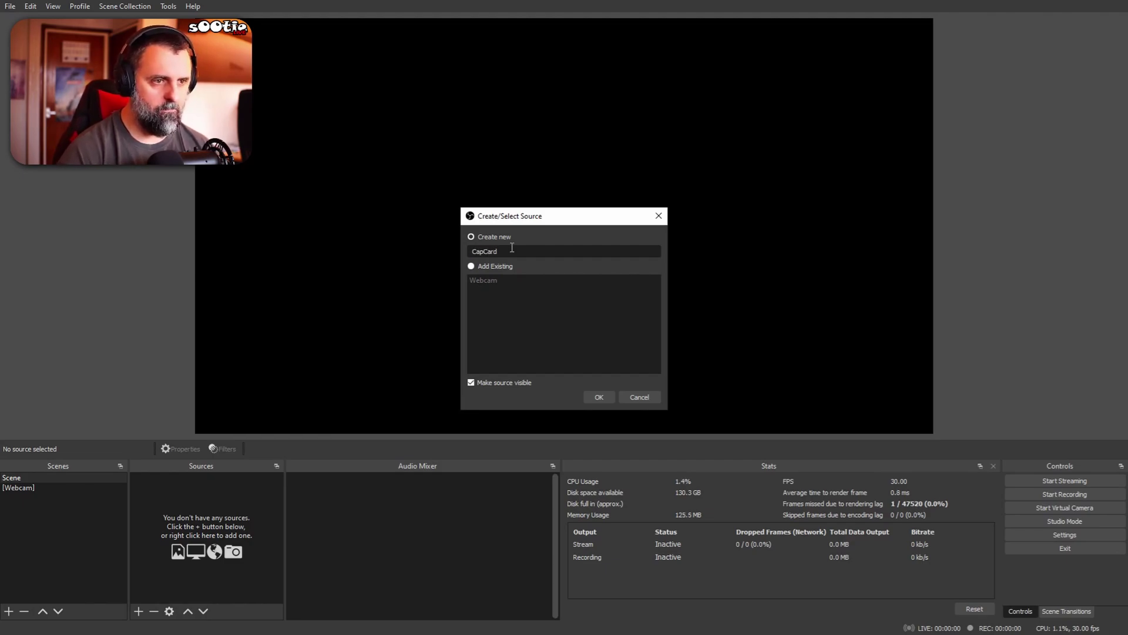
{"action": "key", "text": "Return"}
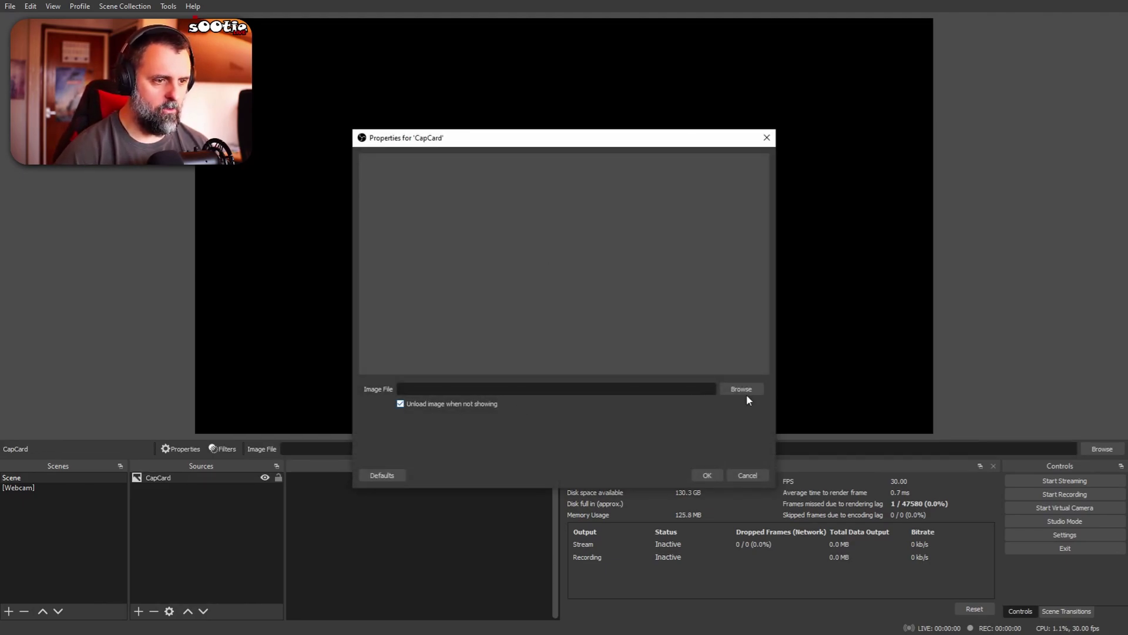
{"action": "left_click", "coordinate": [741, 389]}
{"action": "left_click", "coordinate": [536, 247]}
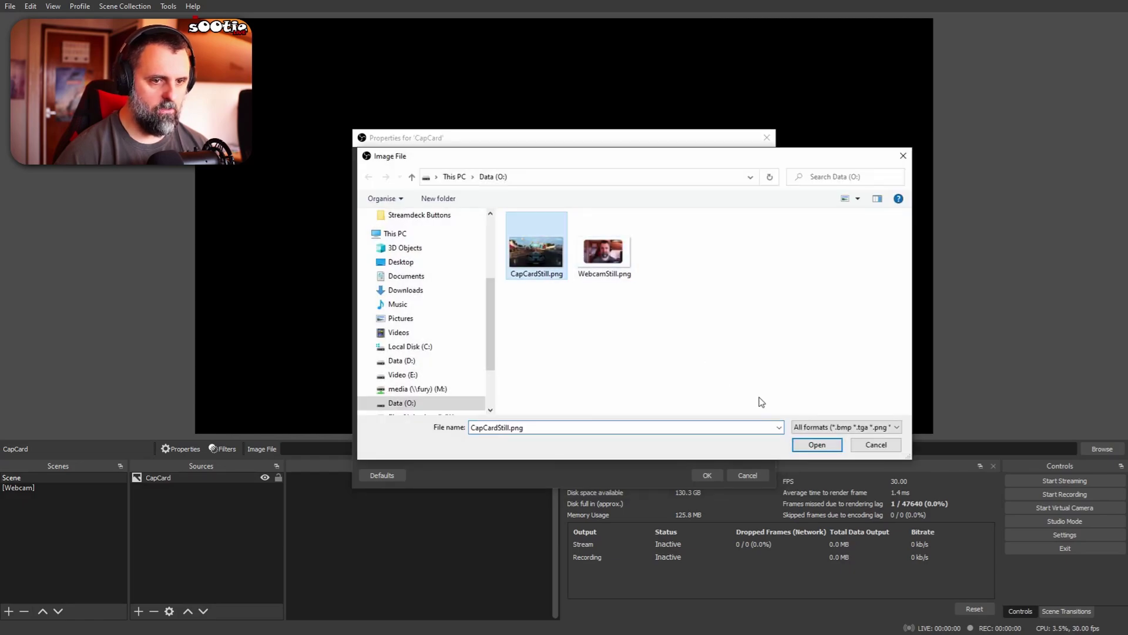
{"action": "left_click", "coordinate": [816, 445]}
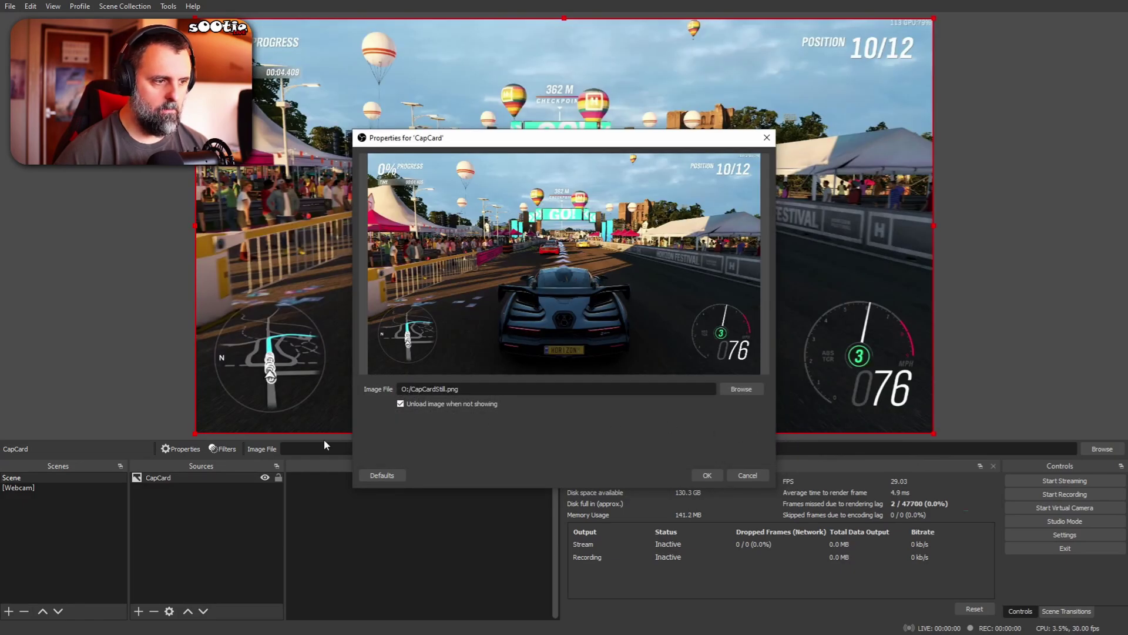
{"action": "left_click", "coordinate": [705, 476]}
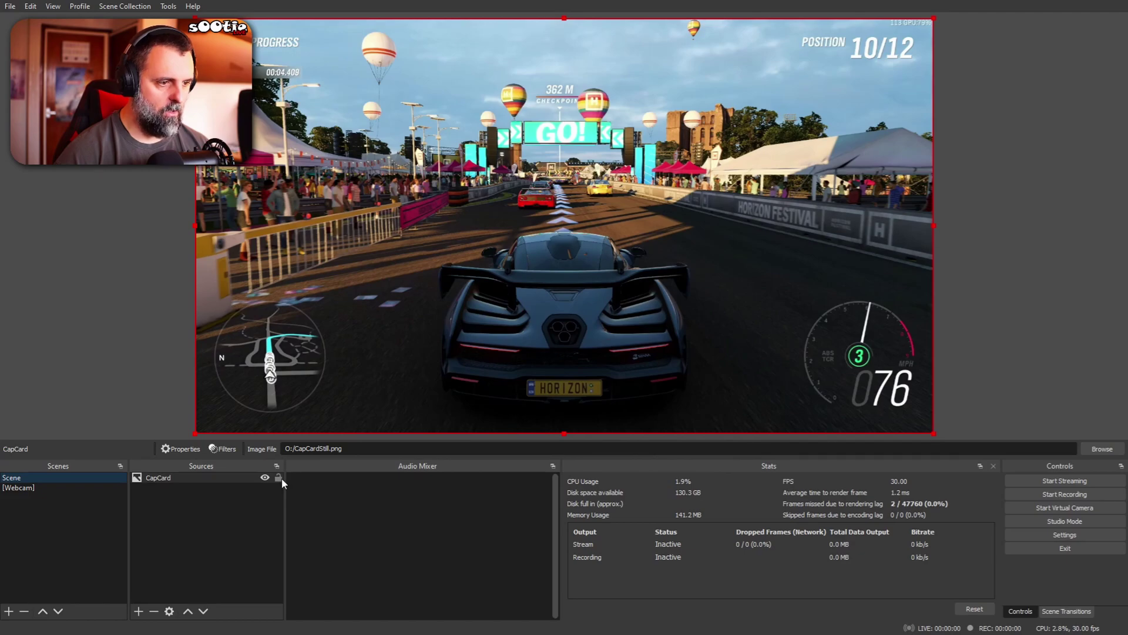
{"action": "left_click", "coordinate": [279, 477]}
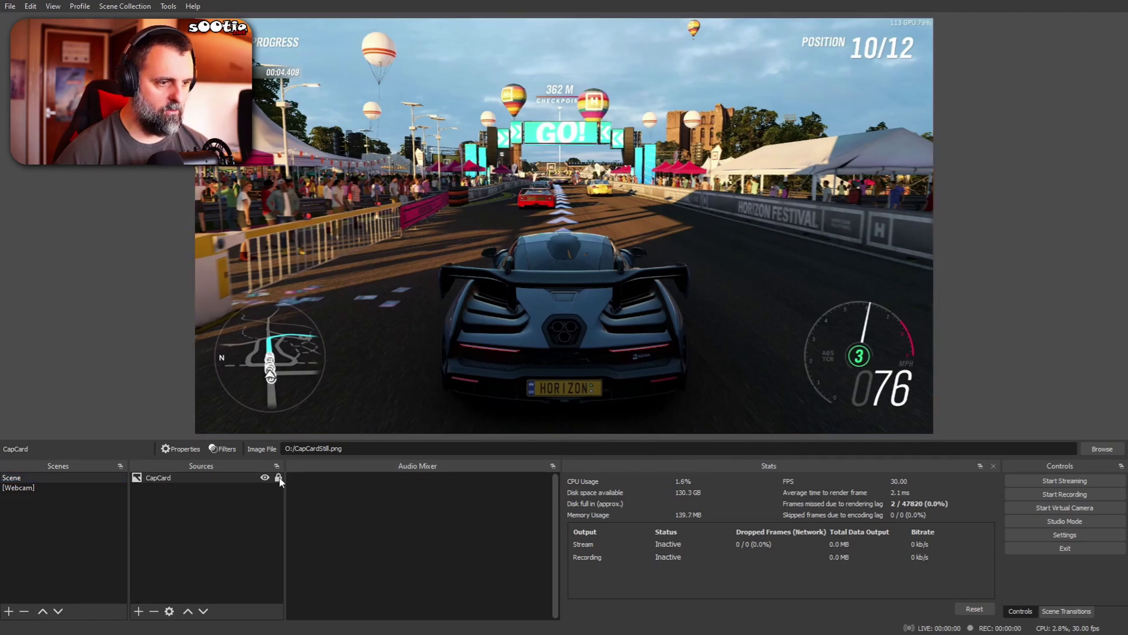
Add the existing [Webcam] scene as a source and move it upper-left, above the minimap
{"action": "left_click", "coordinate": [138, 611]}
{"action": "left_click", "coordinate": [196, 514]}
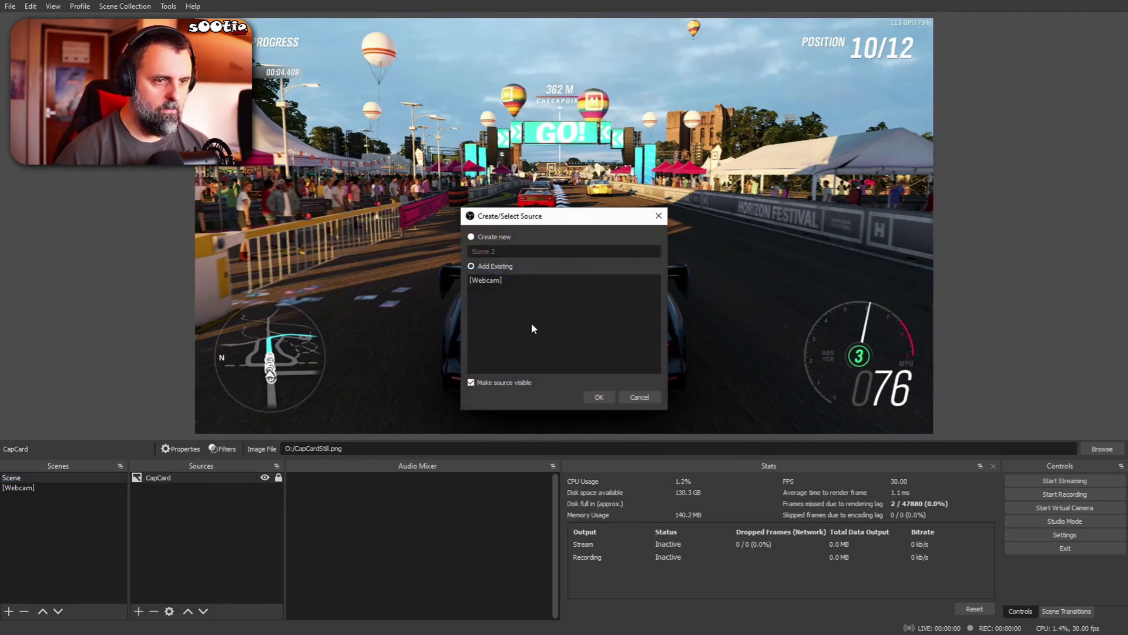
{"action": "left_click", "coordinate": [493, 281]}
{"action": "left_click", "coordinate": [596, 396]}
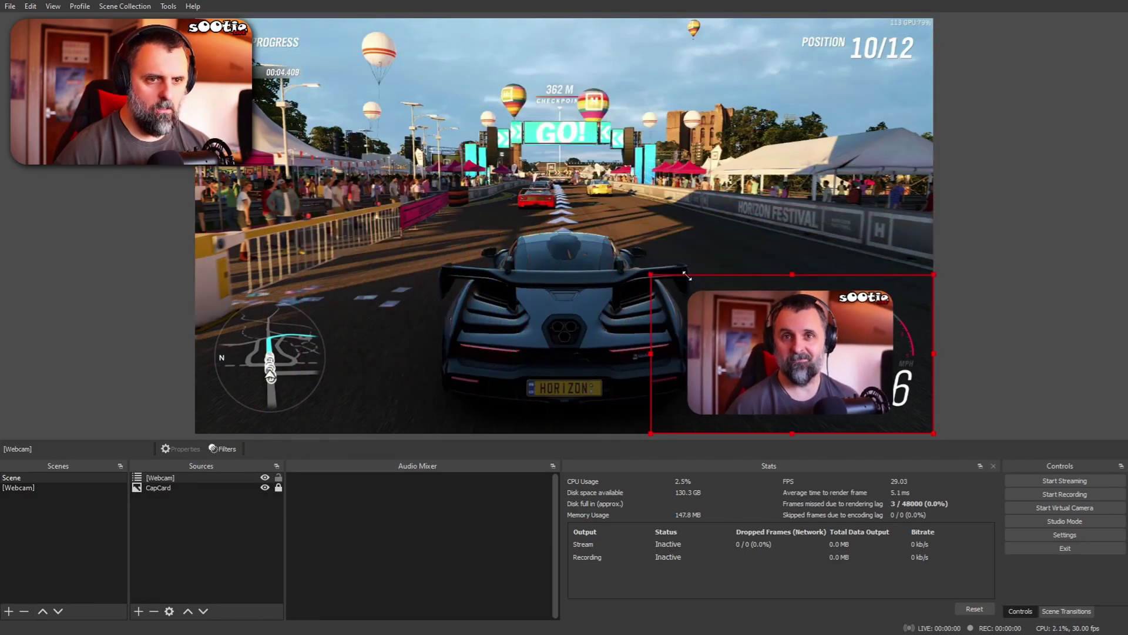
{"action": "left_click_drag", "start_coordinate": [832, 380], "coordinate": [294, 256]}
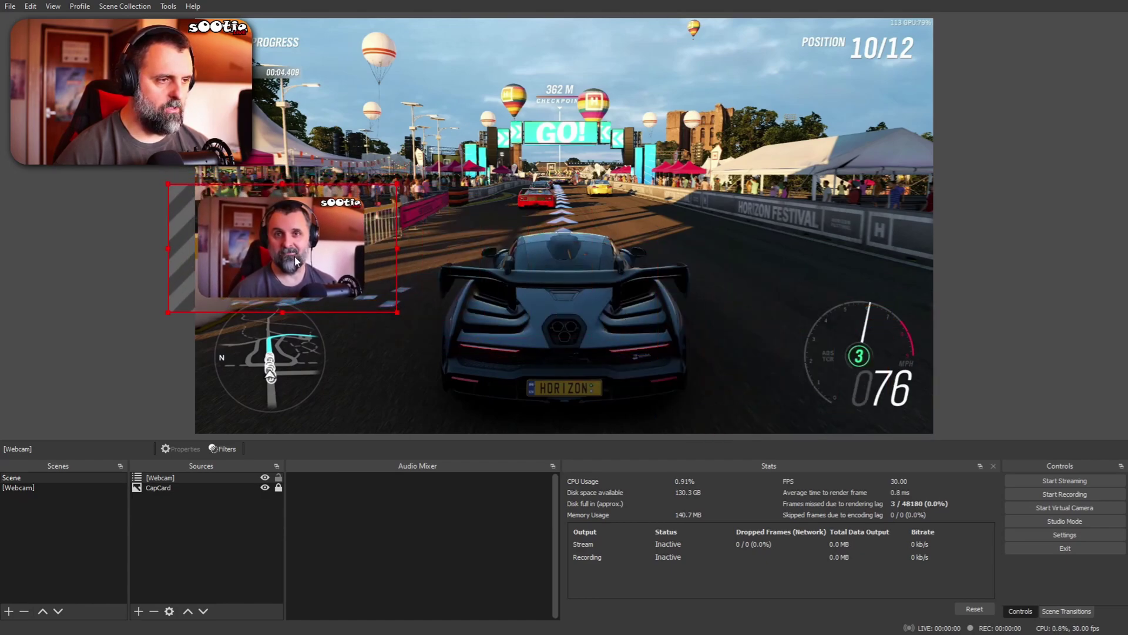
{"action": "left_click", "coordinate": [87, 256]}
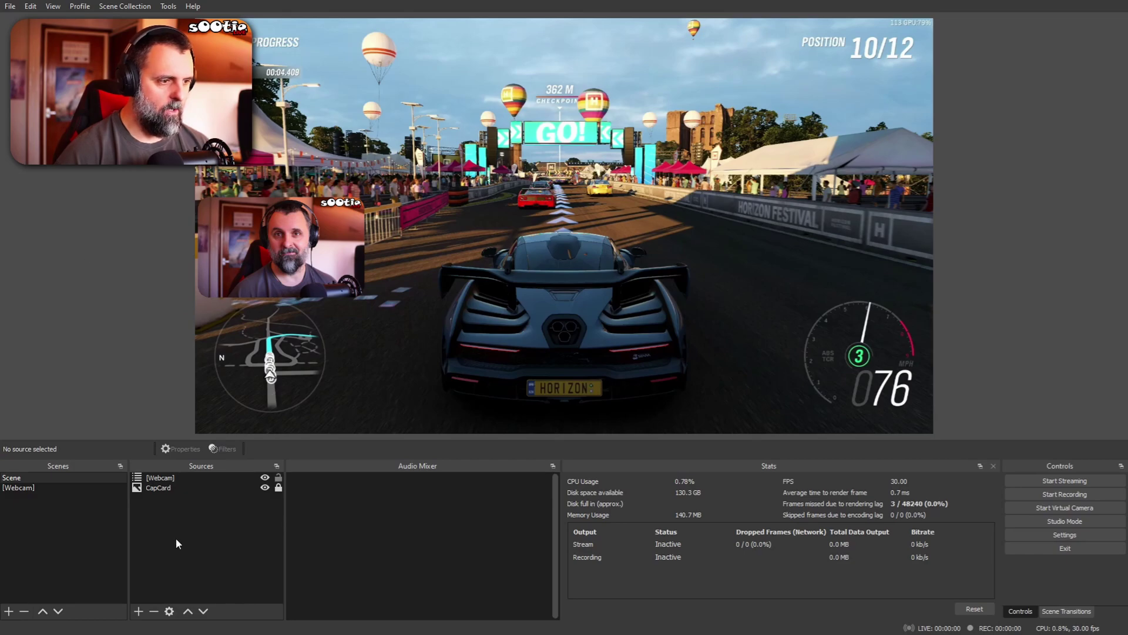
Lock the nested [Webcam] source and toggle its visibility off and on to test it
{"action": "left_click", "coordinate": [278, 477]}
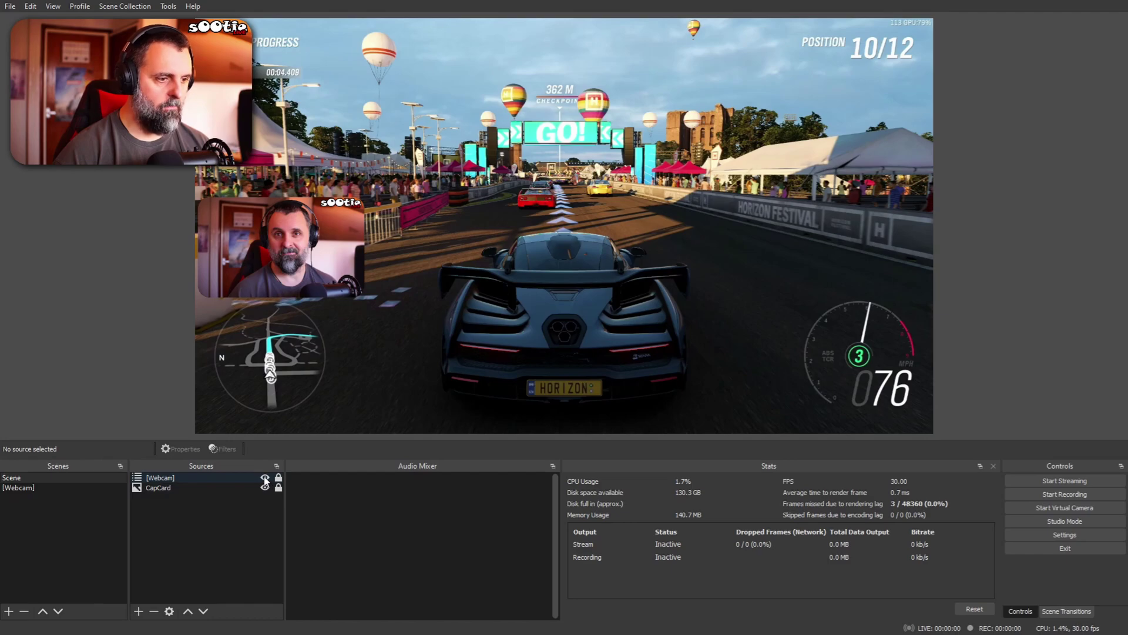
{"action": "left_click", "coordinate": [265, 478]}
{"action": "left_click", "coordinate": [265, 477]}
{"action": "left_click", "coordinate": [265, 478]}
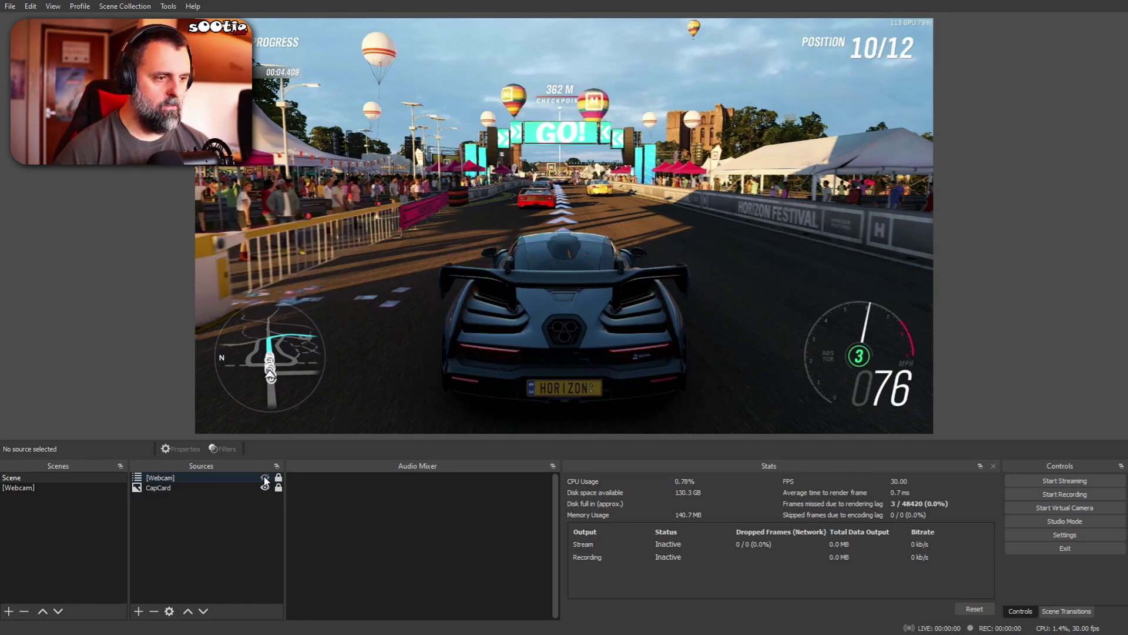
{"action": "left_click", "coordinate": [265, 478]}
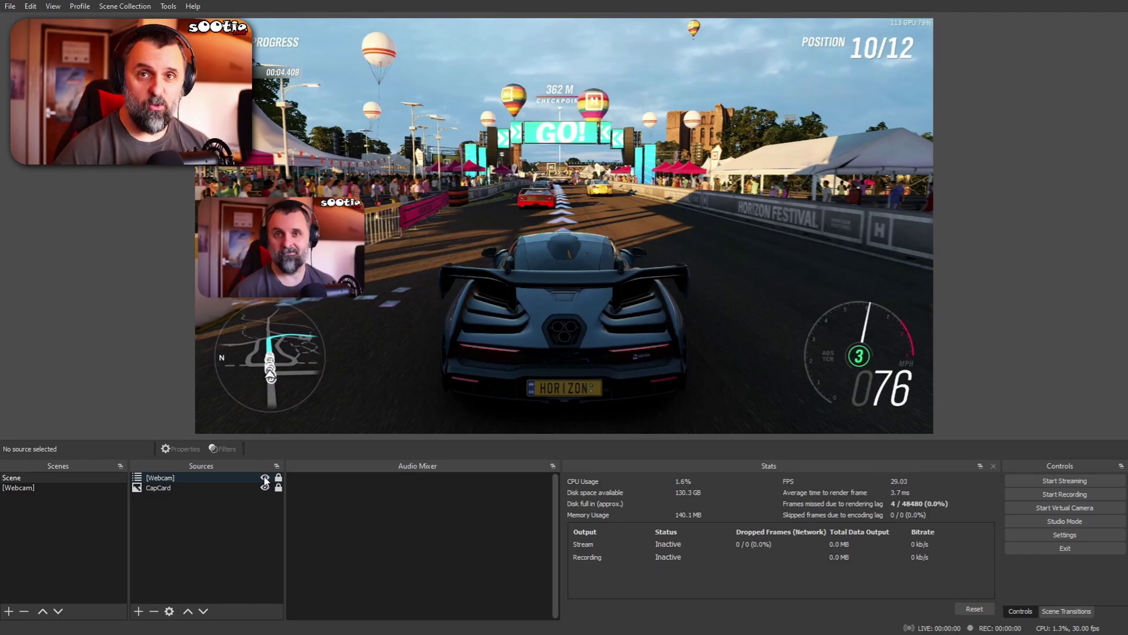
Open the Filters window for the [Webcam] source
{"action": "left_click", "coordinate": [182, 476]}
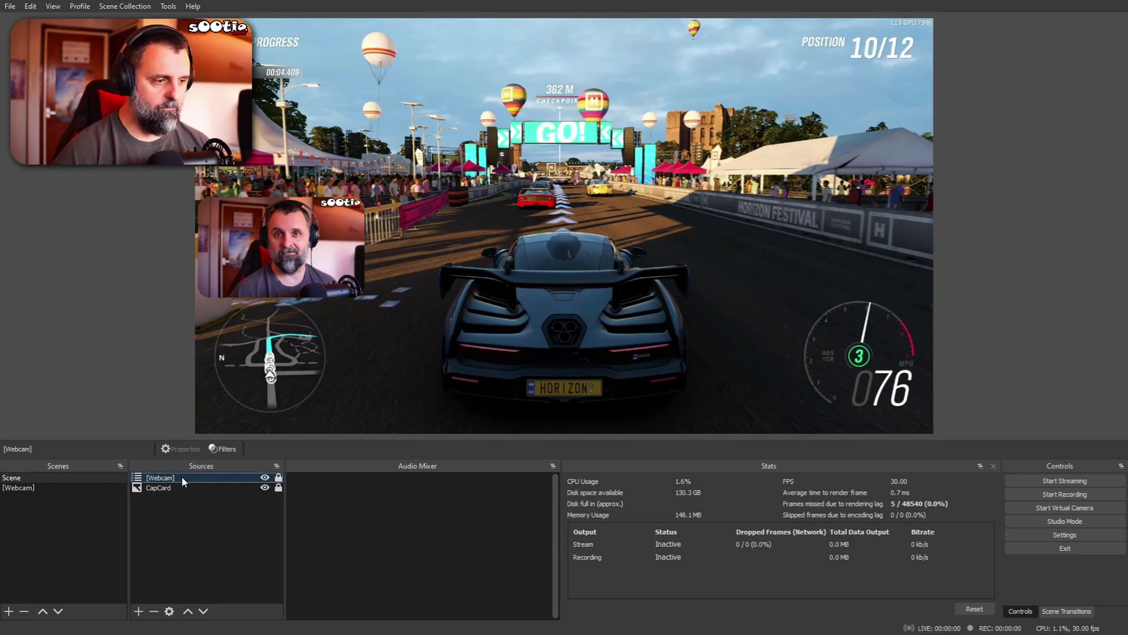
{"action": "right_click", "coordinate": [182, 477]}
{"action": "left_click", "coordinate": [210, 457]}
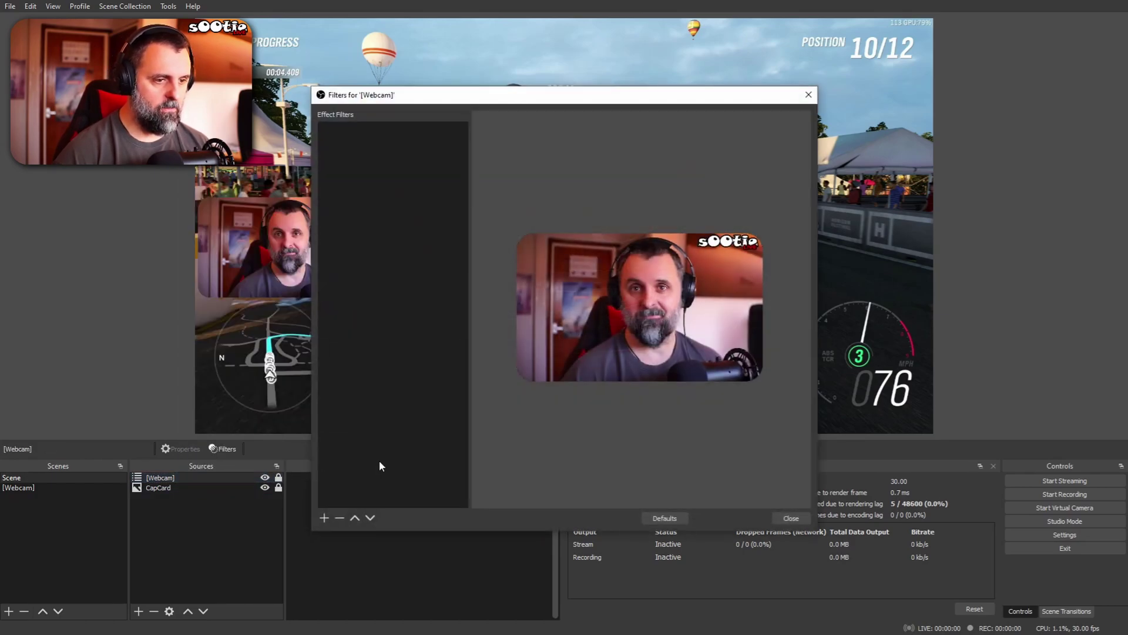
Add a Colour Correction filter to [Webcam] and test fading with its Opacity slider
{"action": "left_click", "coordinate": [323, 517]}
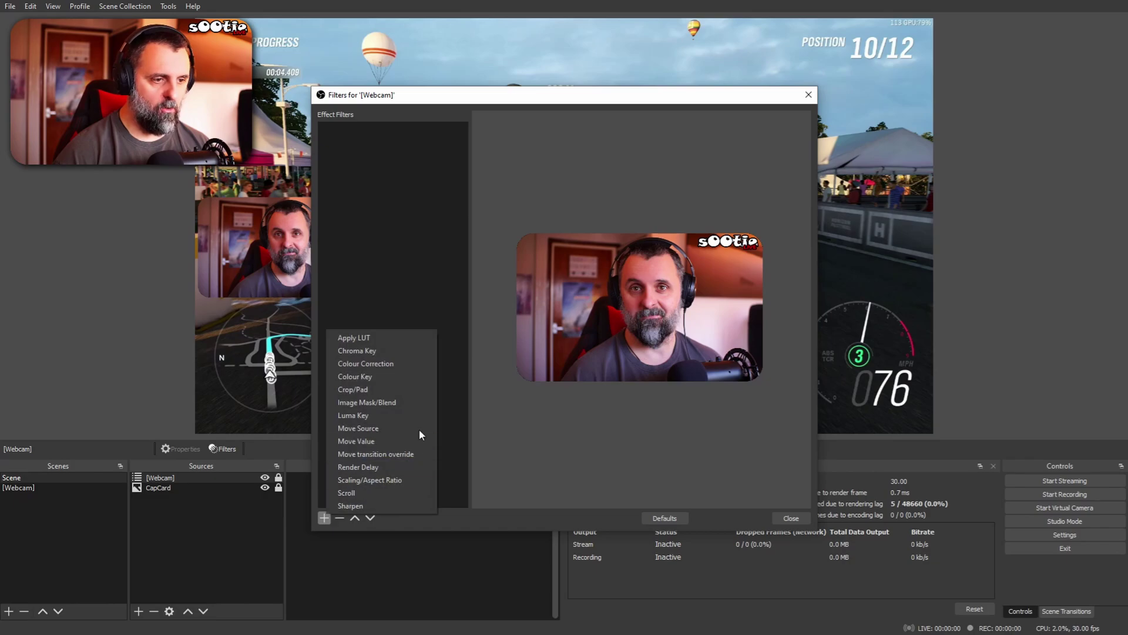
{"action": "left_click", "coordinate": [392, 362]}
{"action": "left_click", "coordinate": [541, 334]}
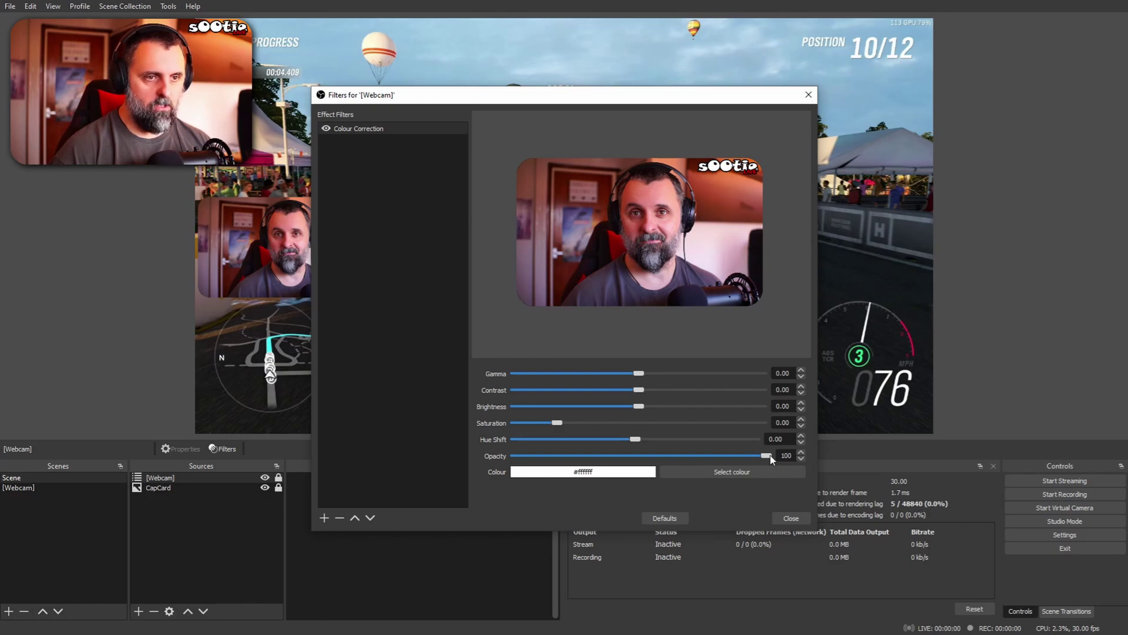
{"action": "mouse_move", "coordinate": [772, 459]}
{"action": "left_mouse_down"}
{"action": "mouse_move", "coordinate": [472, 463]}
{"action": "mouse_move", "coordinate": [791, 463]}
{"action": "left_mouse_up"}
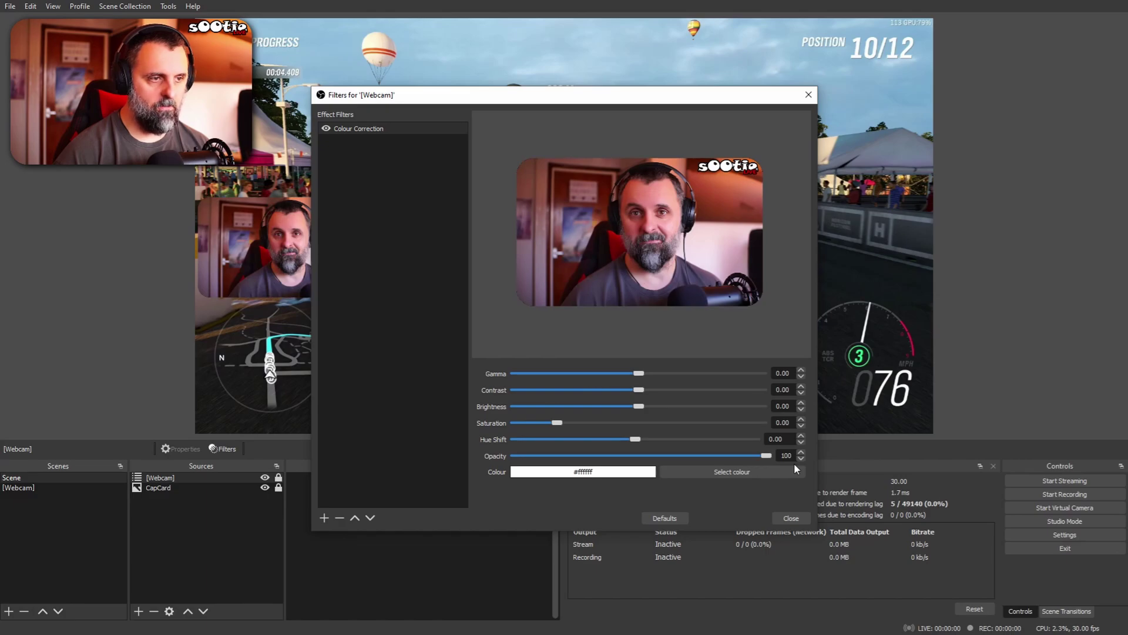
{"action": "left_click", "coordinate": [325, 517]}
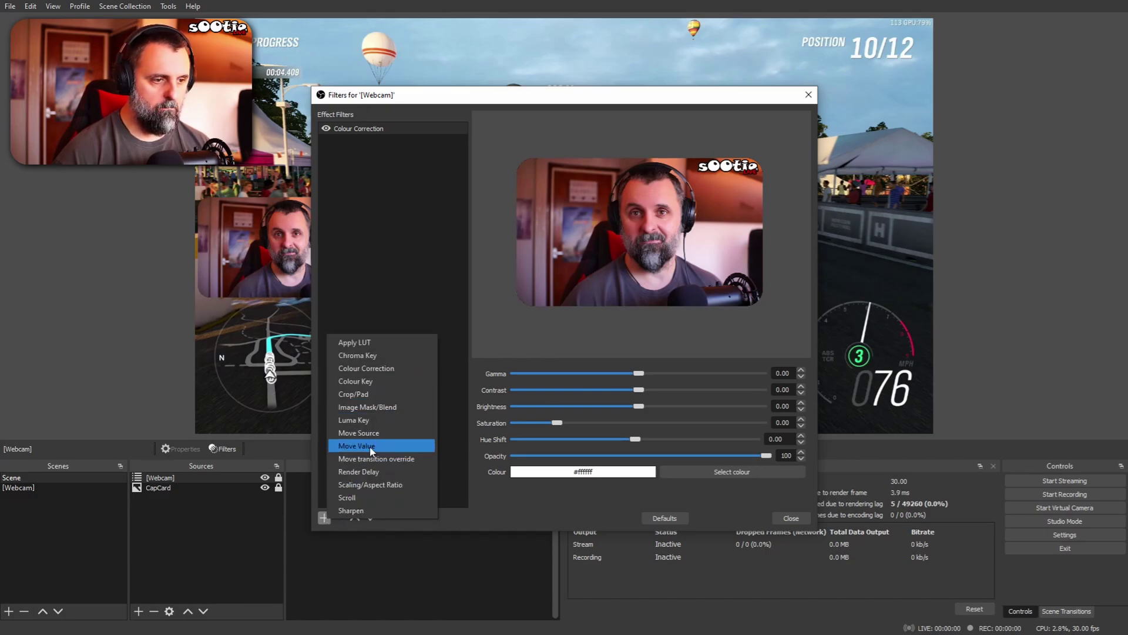
Add a Move Value filter named Fade In to [Webcam]
{"action": "left_click", "coordinate": [370, 447]}
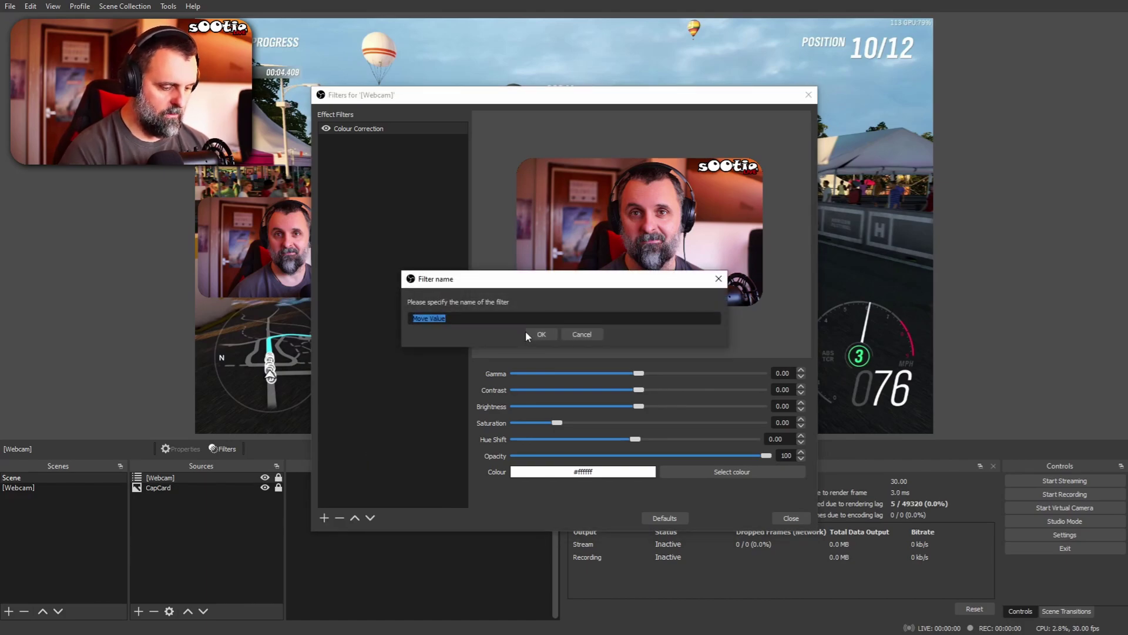
{"action": "type", "text": "Fade In"}
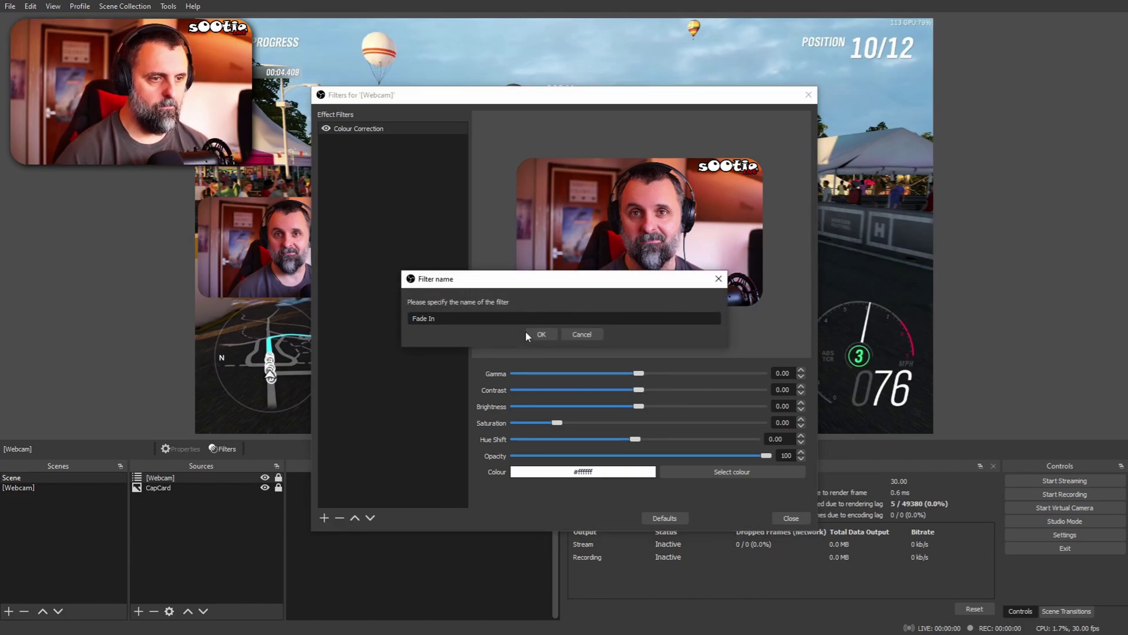
{"action": "left_click", "coordinate": [538, 333]}
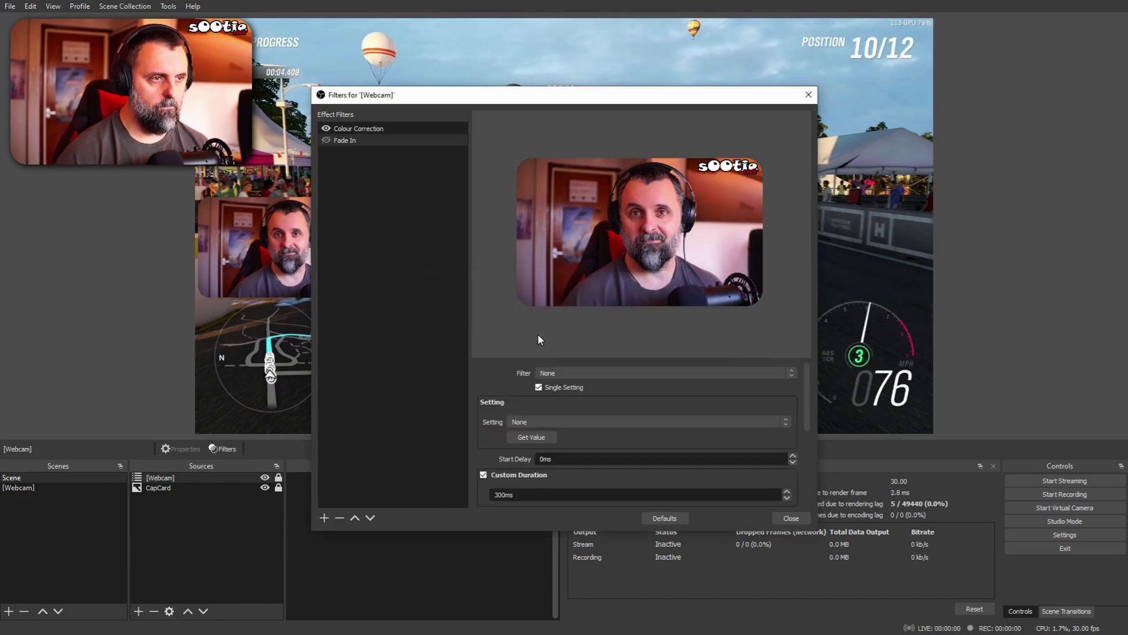
Make Fade In animate Colour Correction's Opacity to 100 over a 2000ms custom duration
{"action": "left_click", "coordinate": [608, 372]}
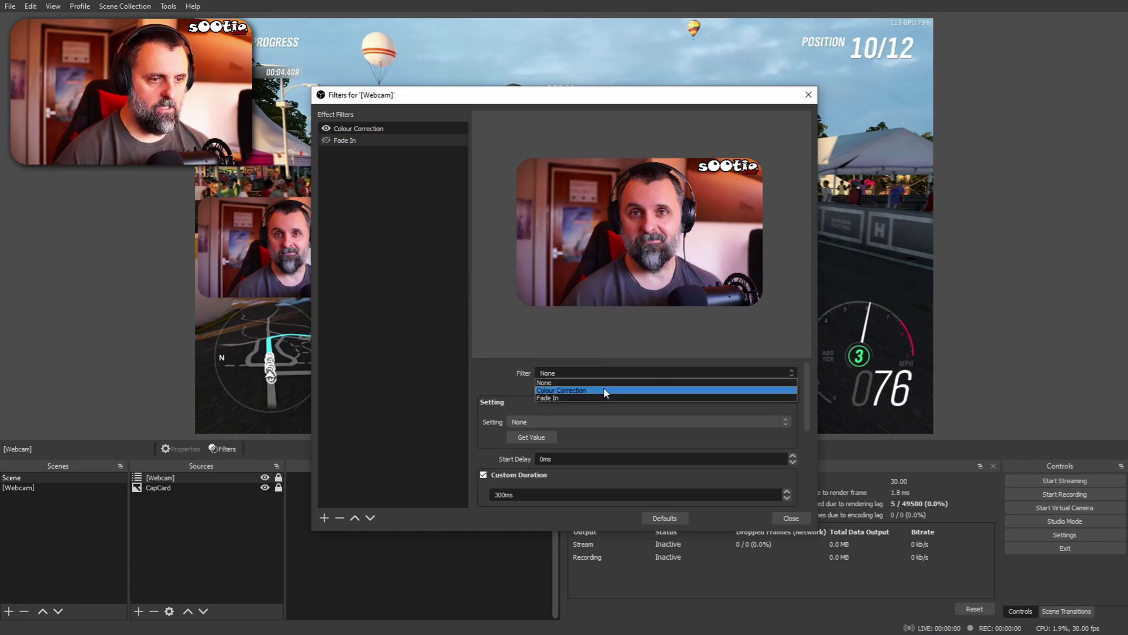
{"action": "left_click", "coordinate": [604, 391]}
{"action": "left_click", "coordinate": [608, 422]}
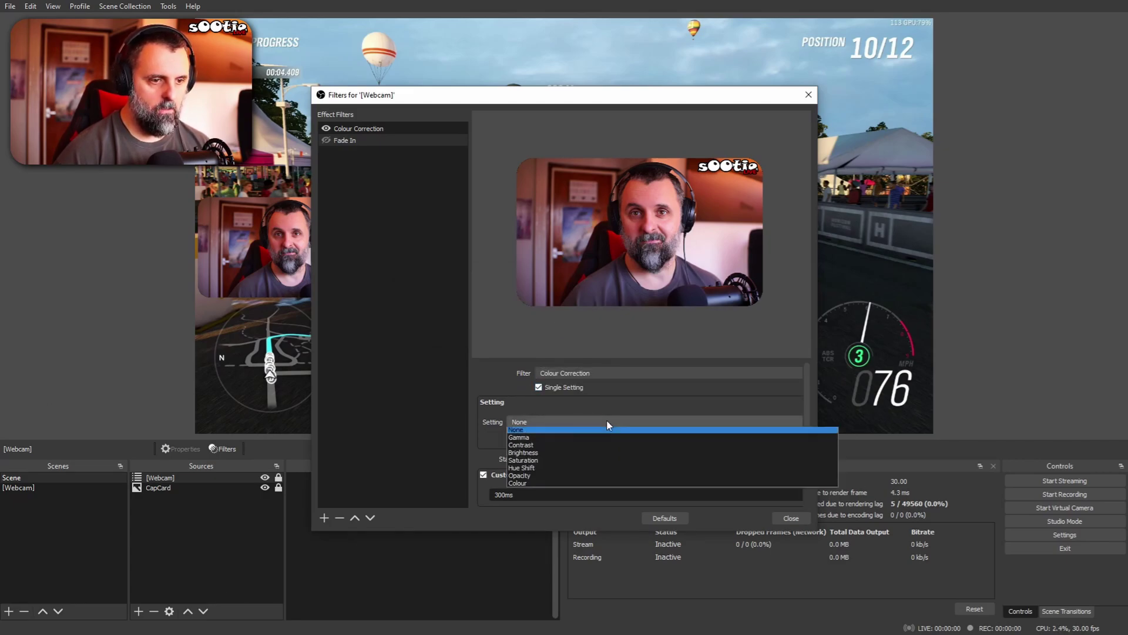
{"action": "left_click", "coordinate": [551, 477]}
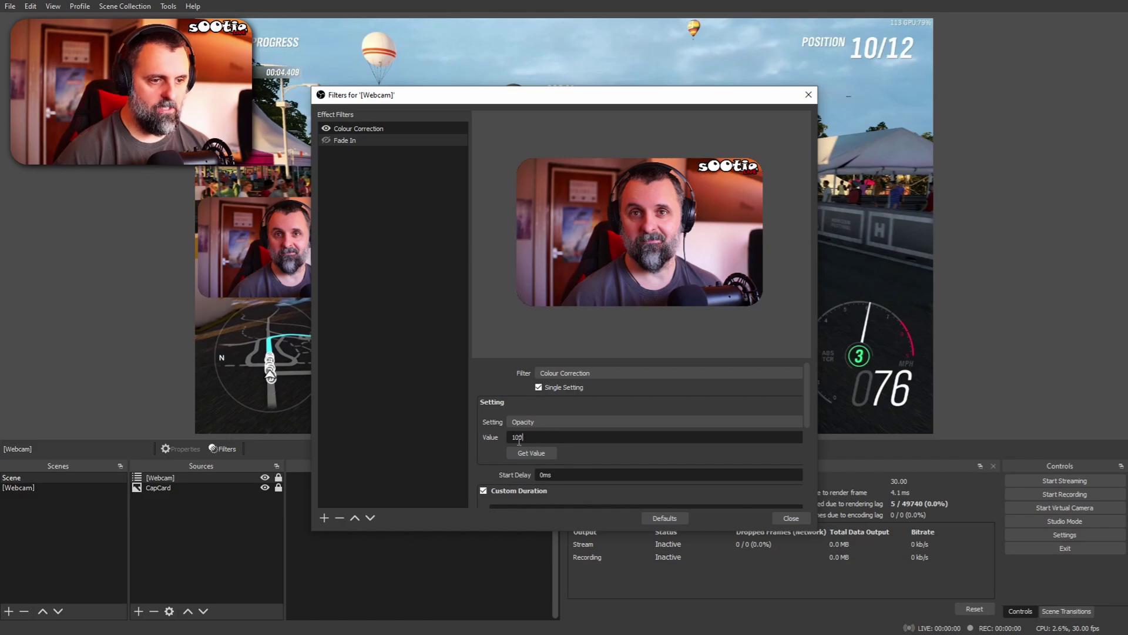
{"action": "left_click_drag", "start_coordinate": [809, 390], "coordinate": [809, 415]}
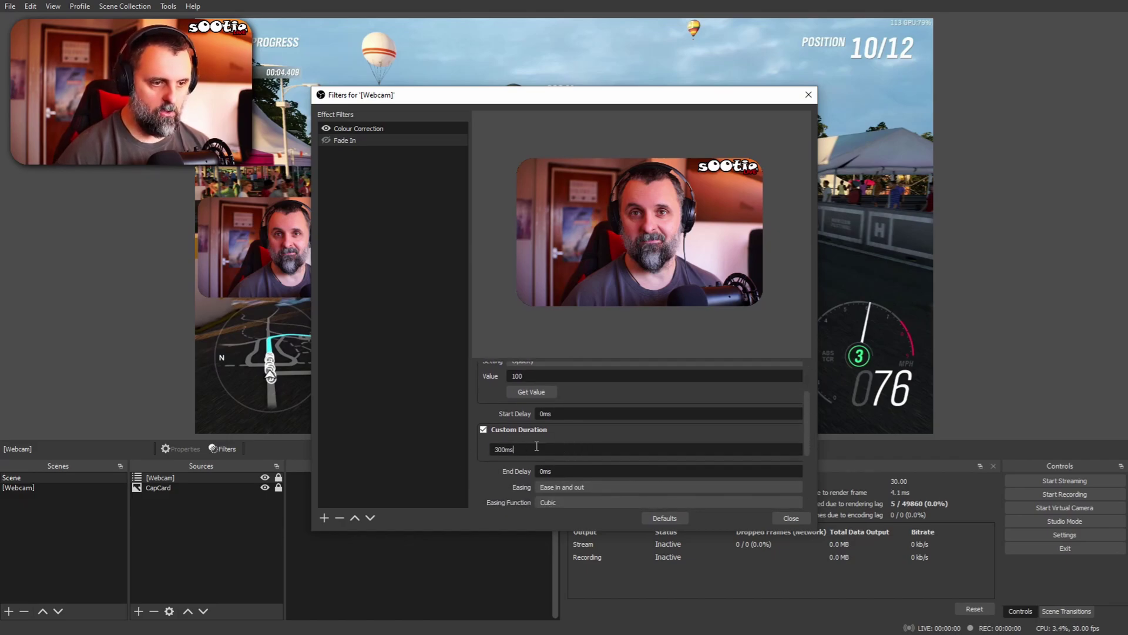
{"action": "left_click_drag", "start_coordinate": [577, 449], "coordinate": [474, 451]}
{"action": "type", "text": "2000"}
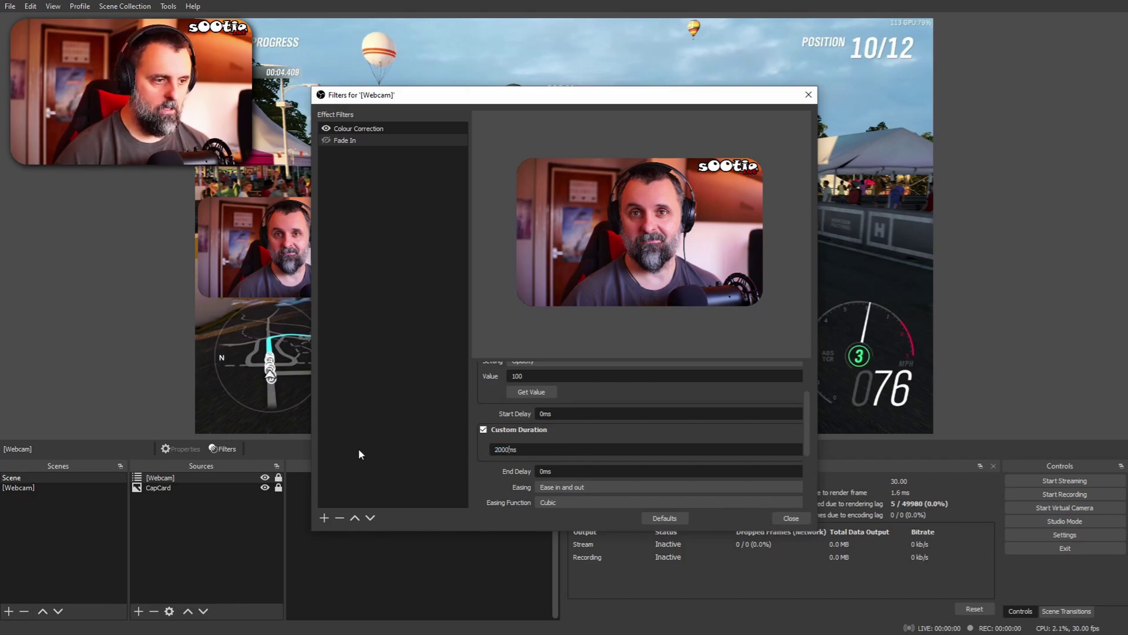
Duplicate the Fade In filter as a new filter named Fade Out
{"action": "left_click", "coordinate": [368, 139]}
{"action": "right_click", "coordinate": [365, 139]}
{"action": "left_click", "coordinate": [402, 167]}
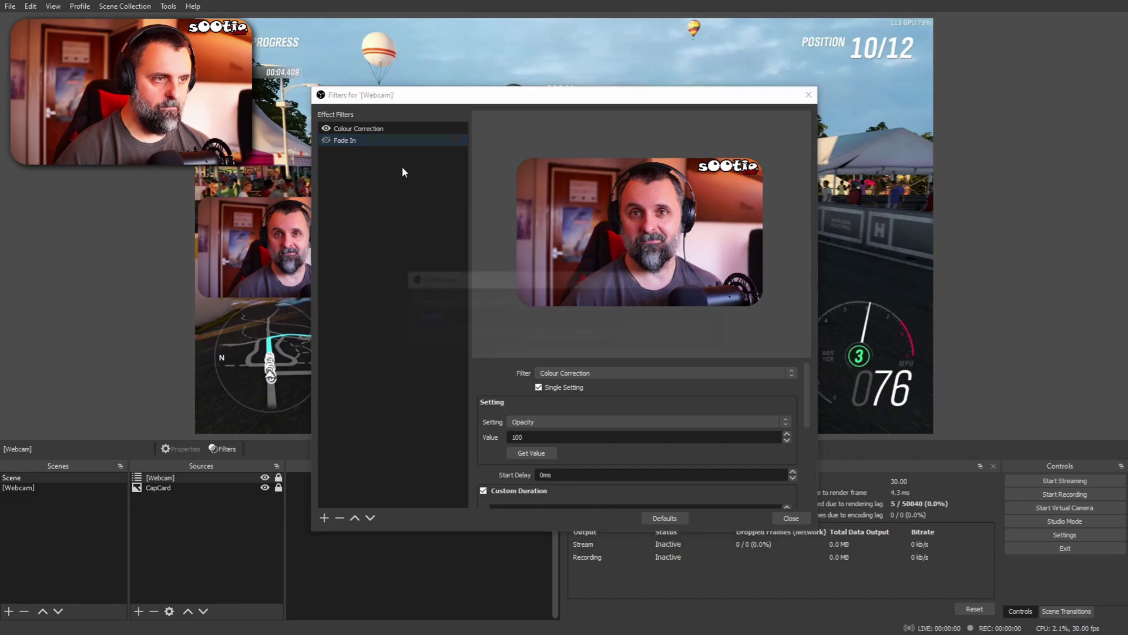
{"action": "type", "text": "Fade "}
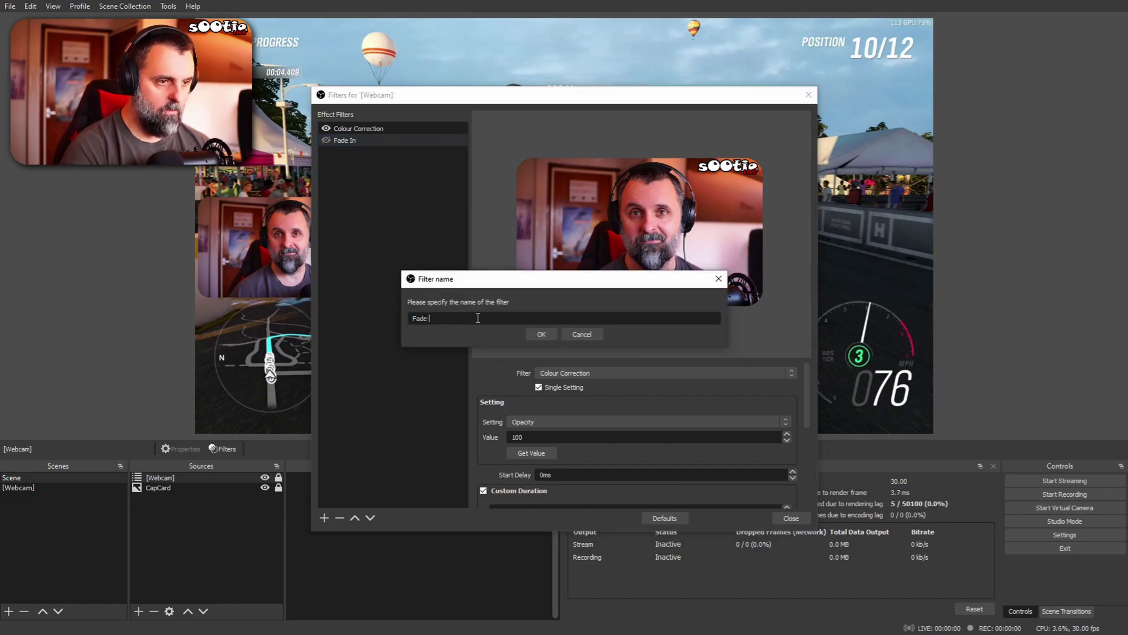
{"action": "type", "text": "Out"}
{"action": "left_click", "coordinate": [541, 334]}
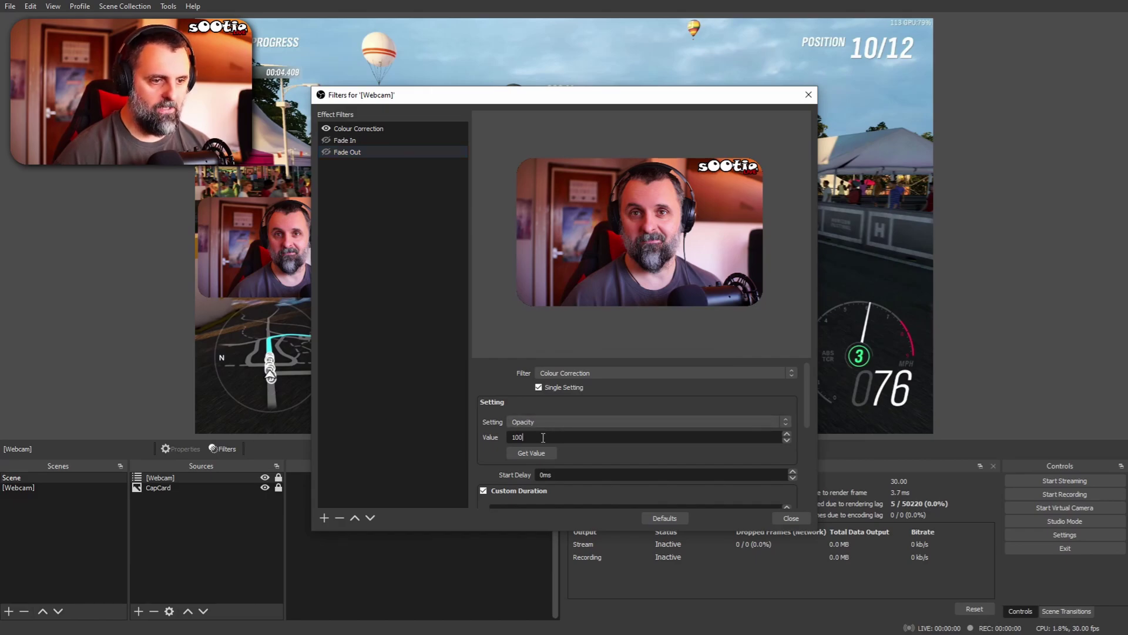
Set Fade Out's target value to 0 and move the Filters window right
{"action": "left_click_drag", "start_coordinate": [550, 436], "coordinate": [495, 441]}
{"action": "type", "text": "0"}
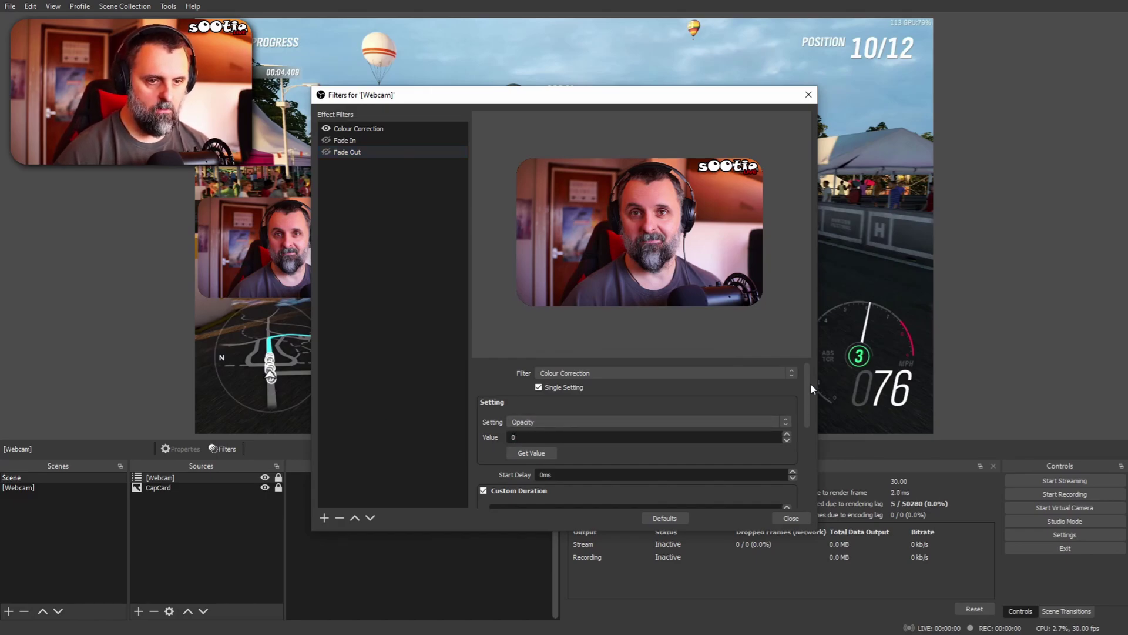
{"action": "left_click_drag", "start_coordinate": [805, 382], "coordinate": [812, 406]}
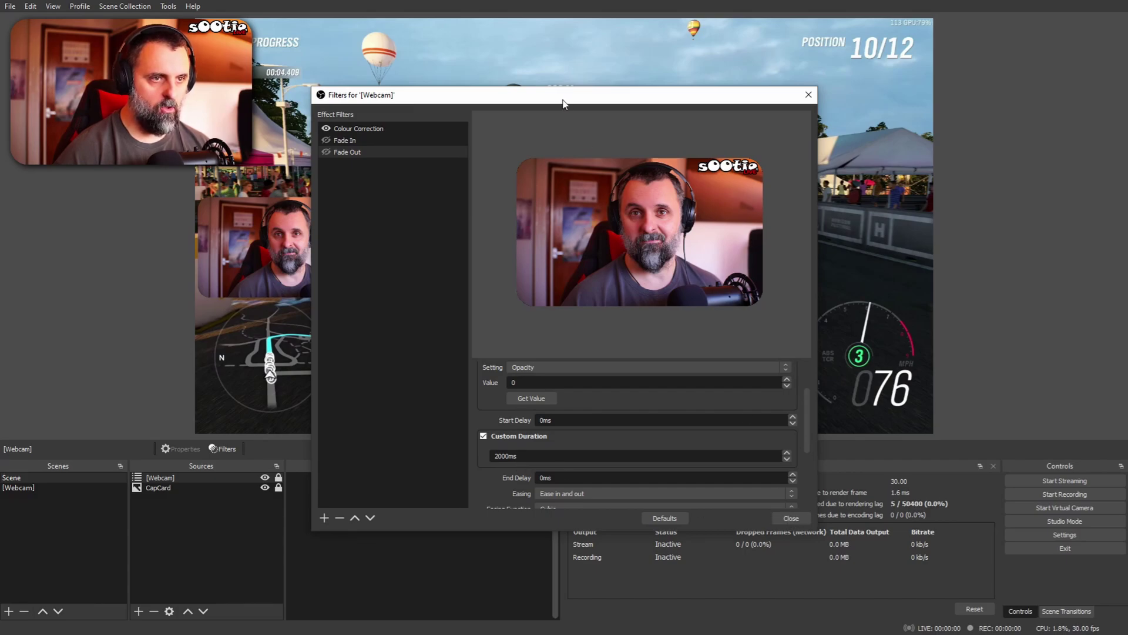
{"action": "left_click_drag", "start_coordinate": [562, 103], "coordinate": [851, 71]}
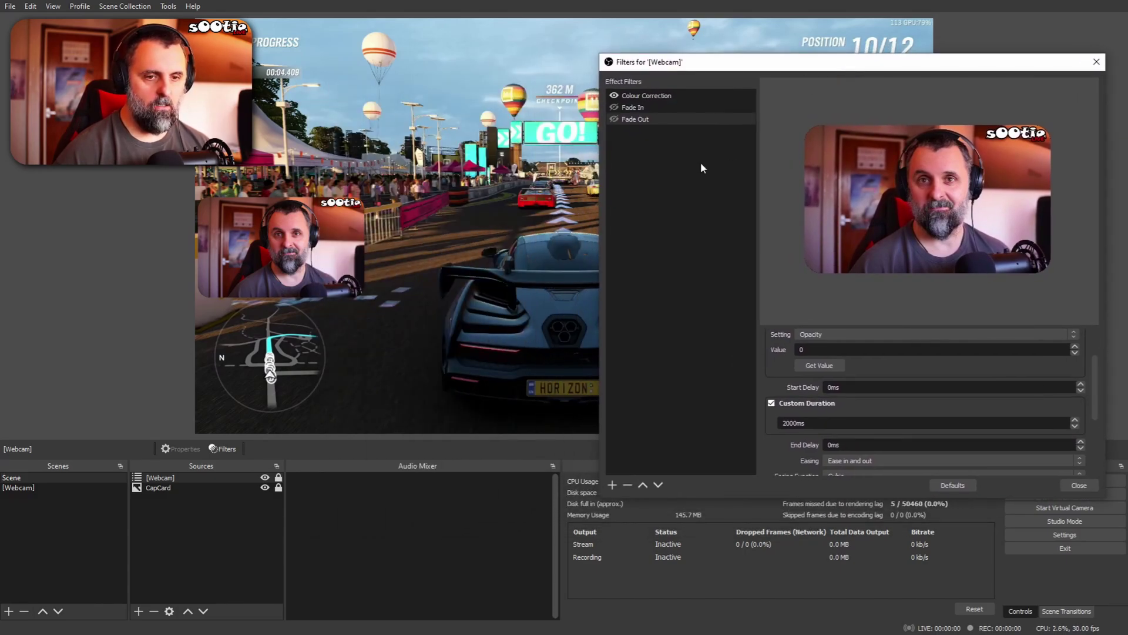
Trigger Fade Out then Fade In to test the webcam fades, then close Filters
{"action": "left_click", "coordinate": [613, 119]}
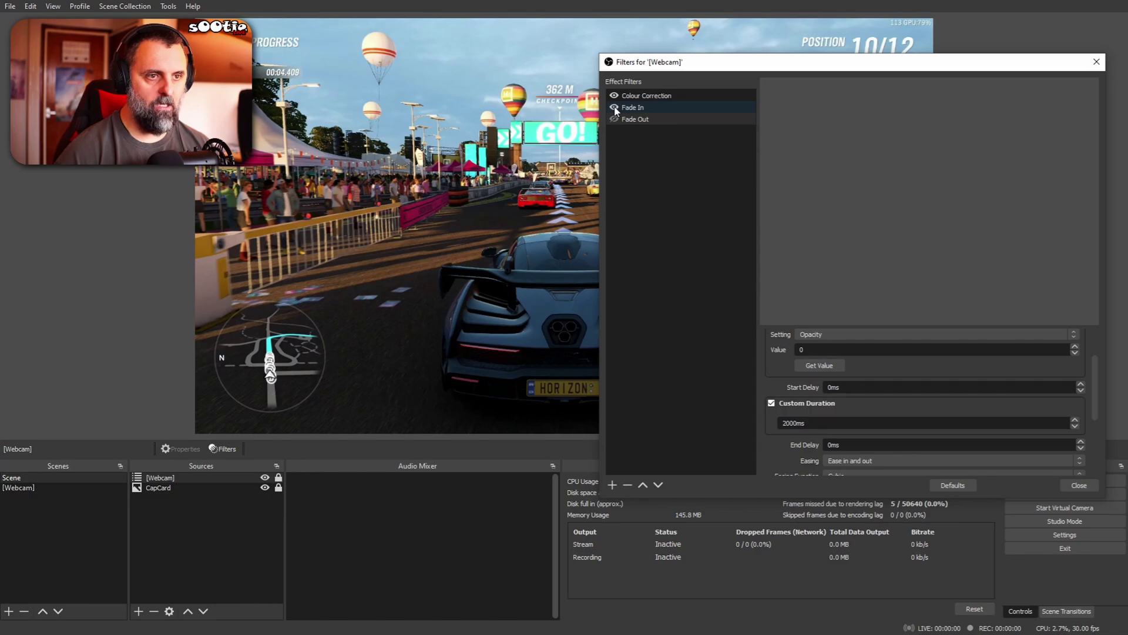
{"action": "left_click", "coordinate": [614, 107]}
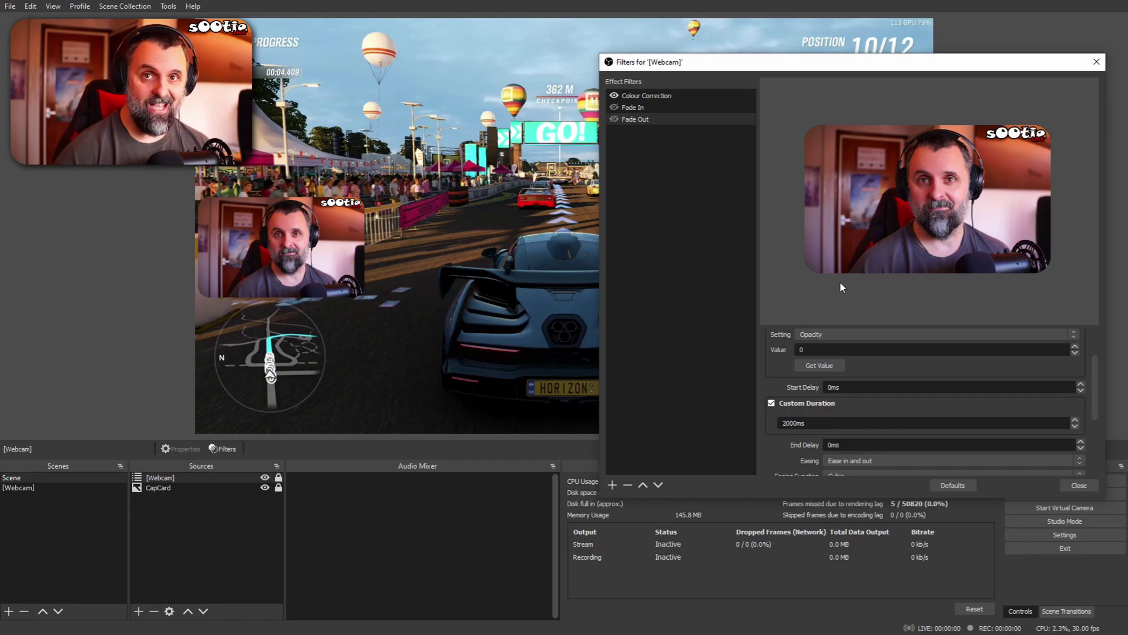
{"action": "left_click", "coordinate": [1078, 485]}
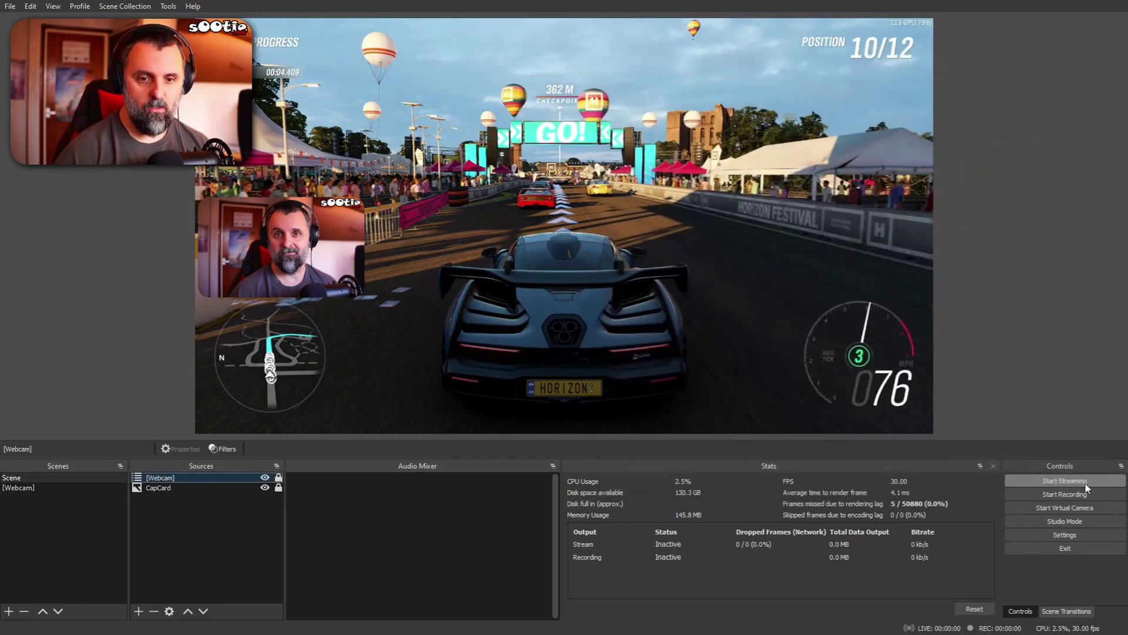
In Hotkeys settings, bind [Webcam]'s Fade In to Num + and Fade Out to Num -
{"action": "left_click", "coordinate": [1038, 534]}
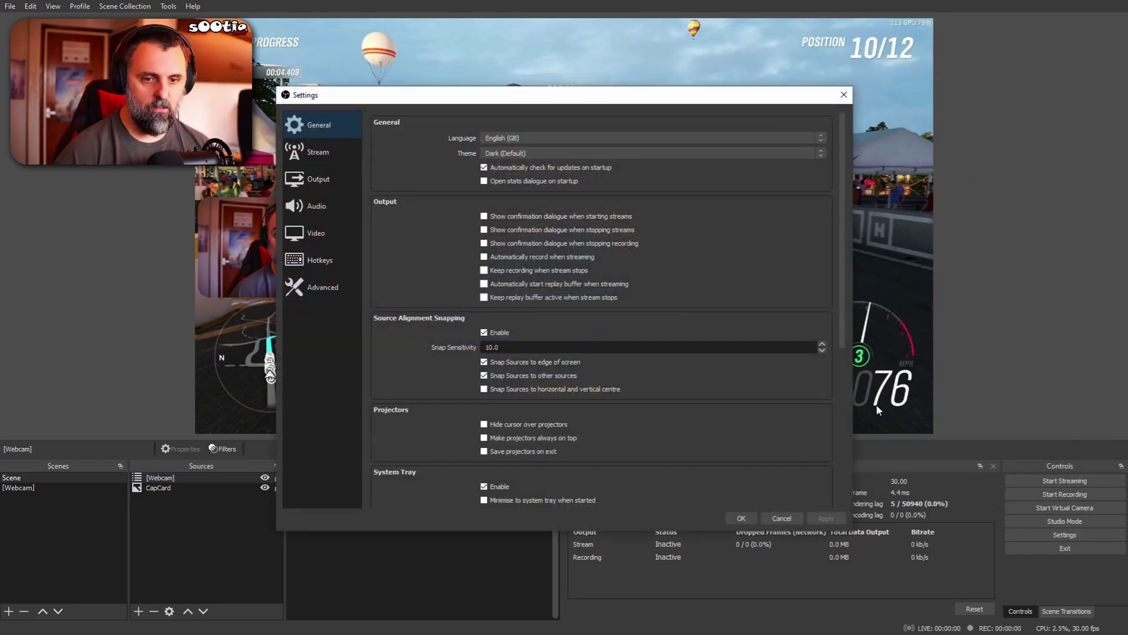
{"action": "left_click", "coordinate": [329, 260]}
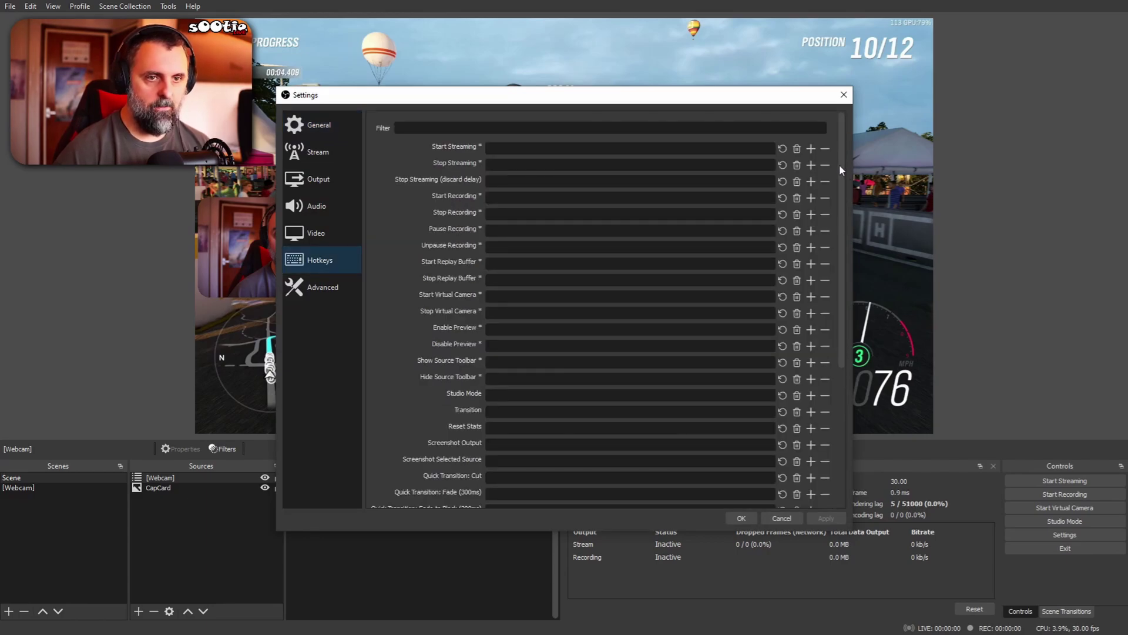
{"action": "left_click_drag", "start_coordinate": [840, 167], "coordinate": [839, 345]}
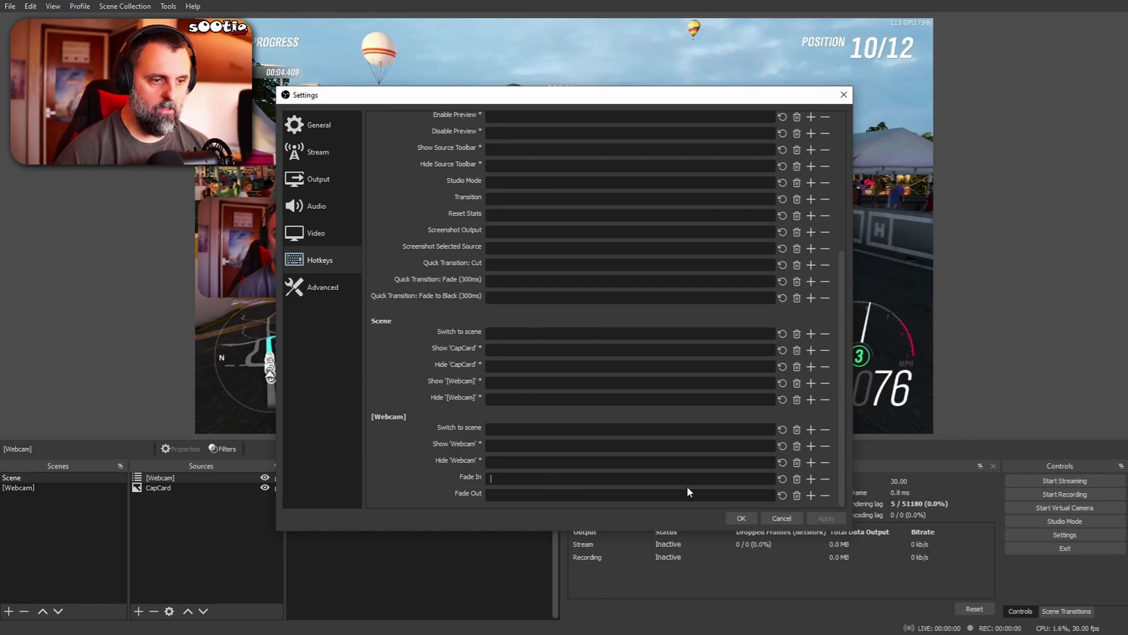
{"action": "key", "text": "KP_Add"}
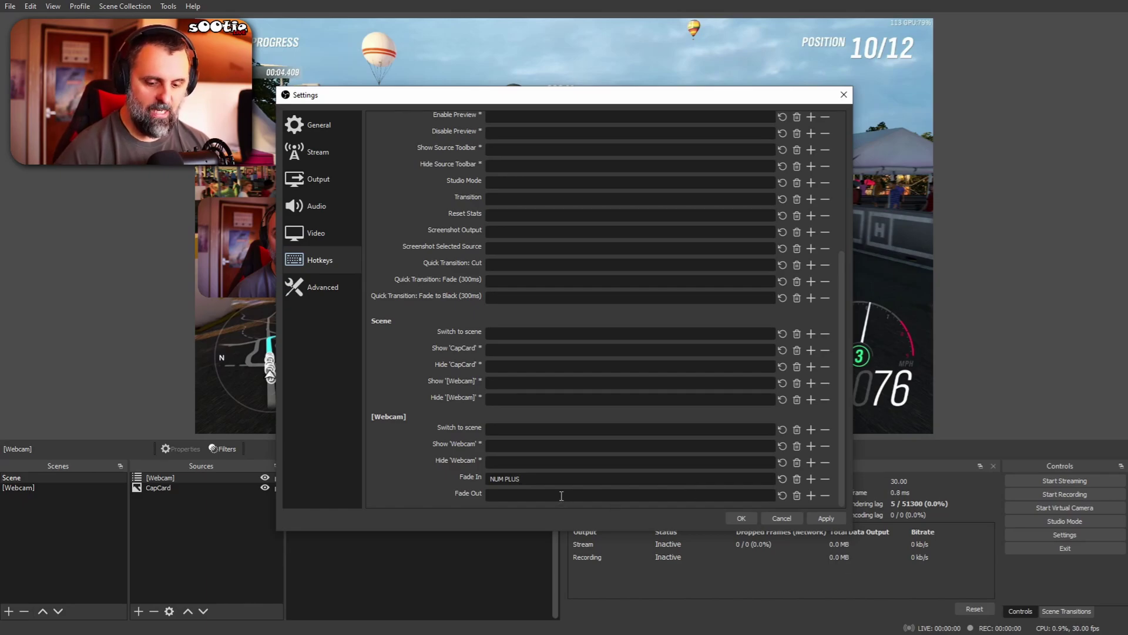
{"action": "key", "text": "KP_Subtract"}
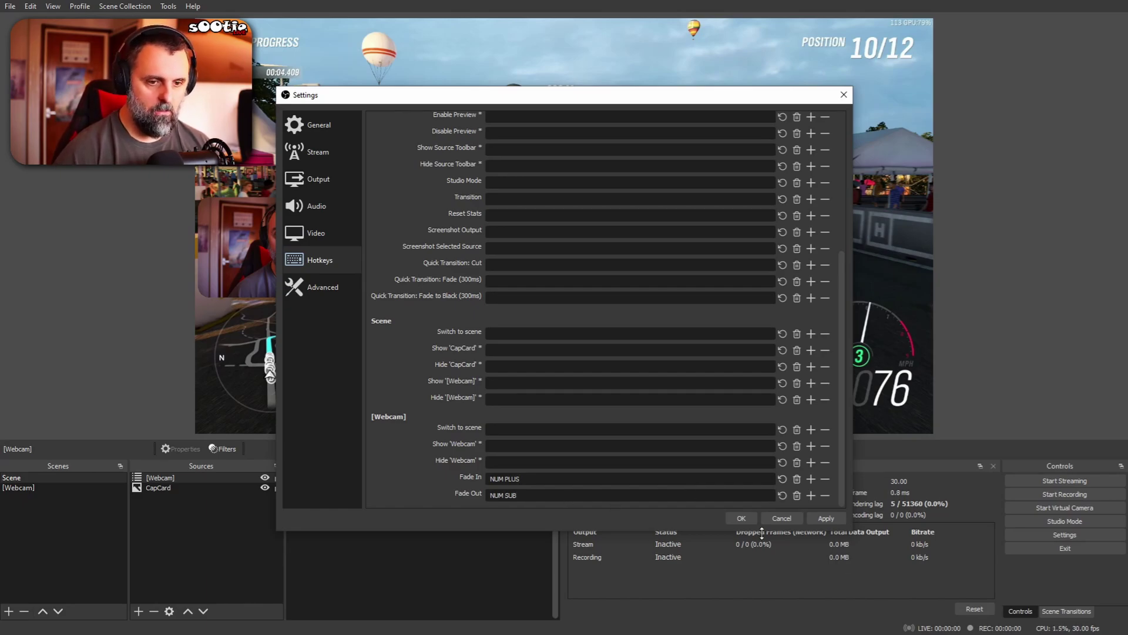
{"action": "left_click", "coordinate": [742, 518]}
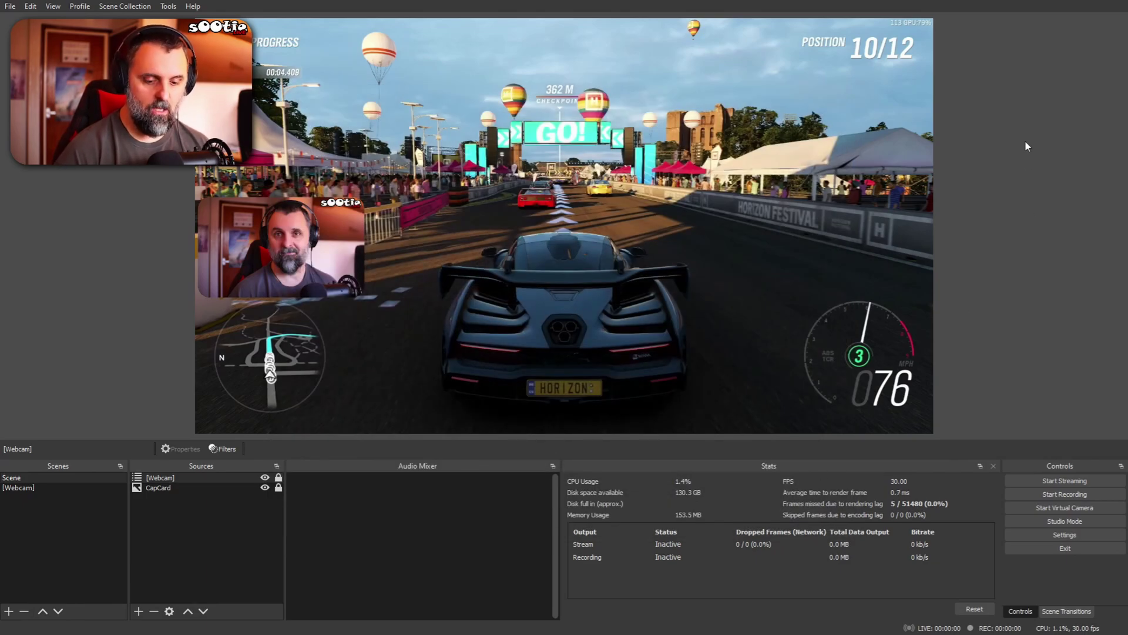
{"action": "key", "text": "KP_Subtract"}
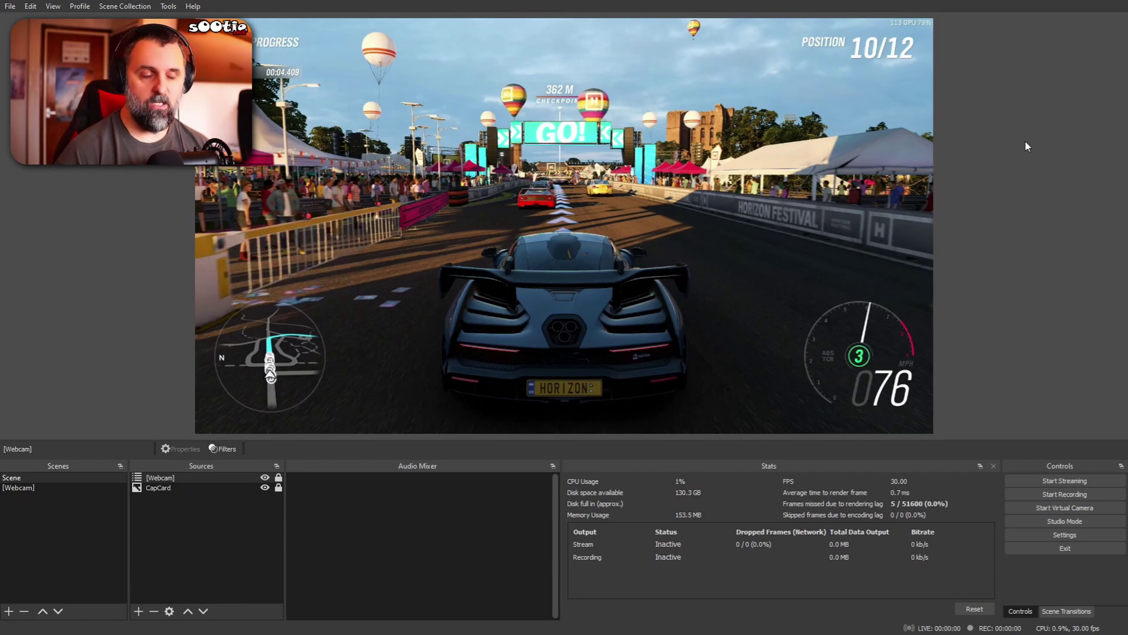
{"action": "key", "text": "KP_Add"}
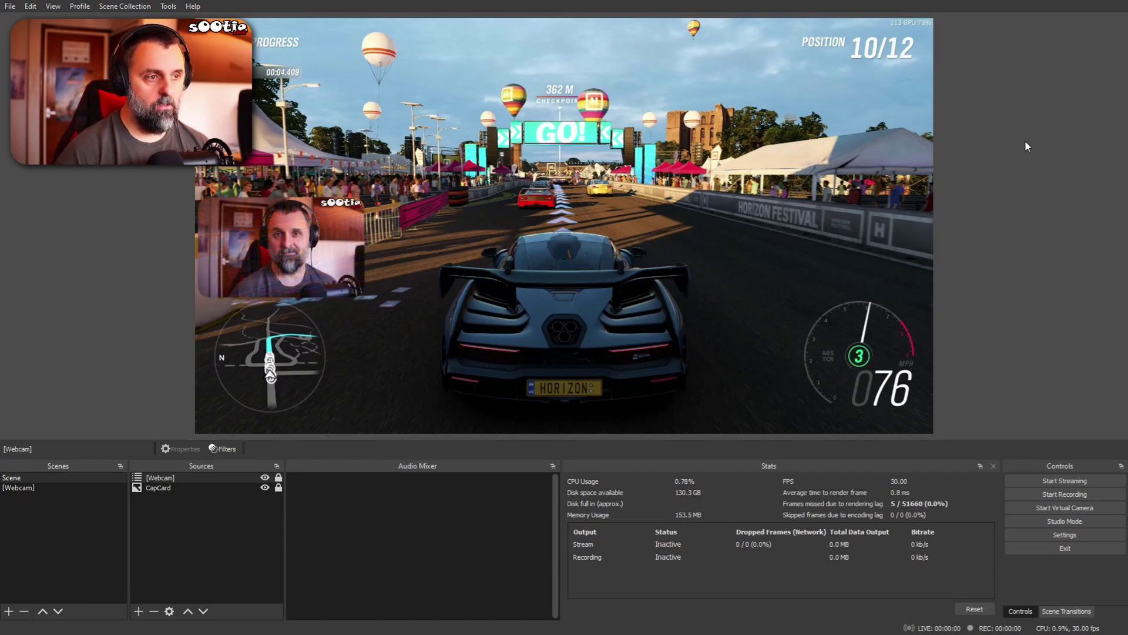